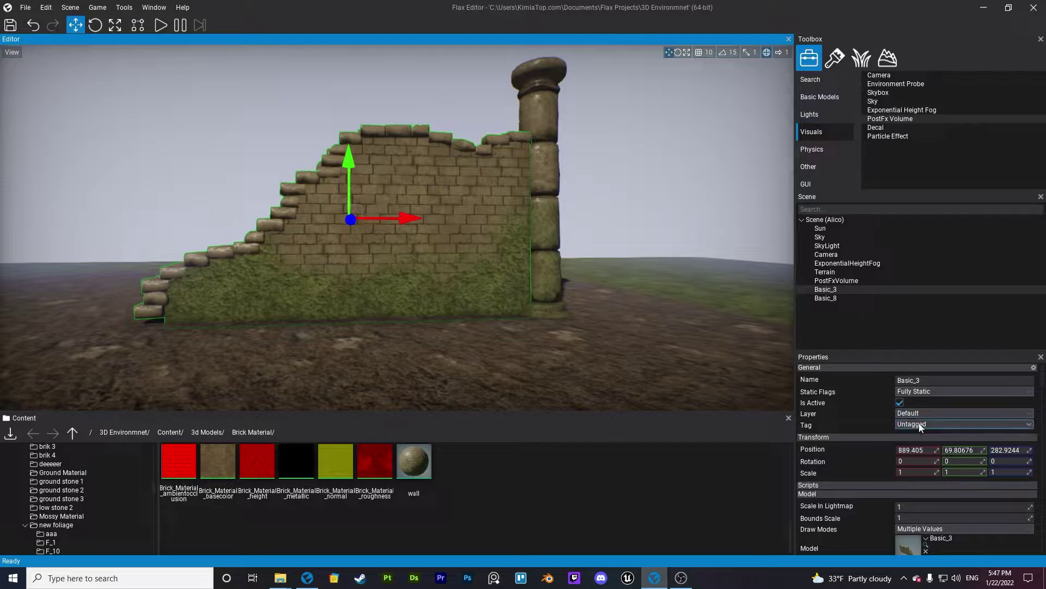
Open the vertex painting tool for the wall, preview its vertex colors as RGB, and return the preview mode to None
{"action": "left_click", "coordinate": [841, 66]}
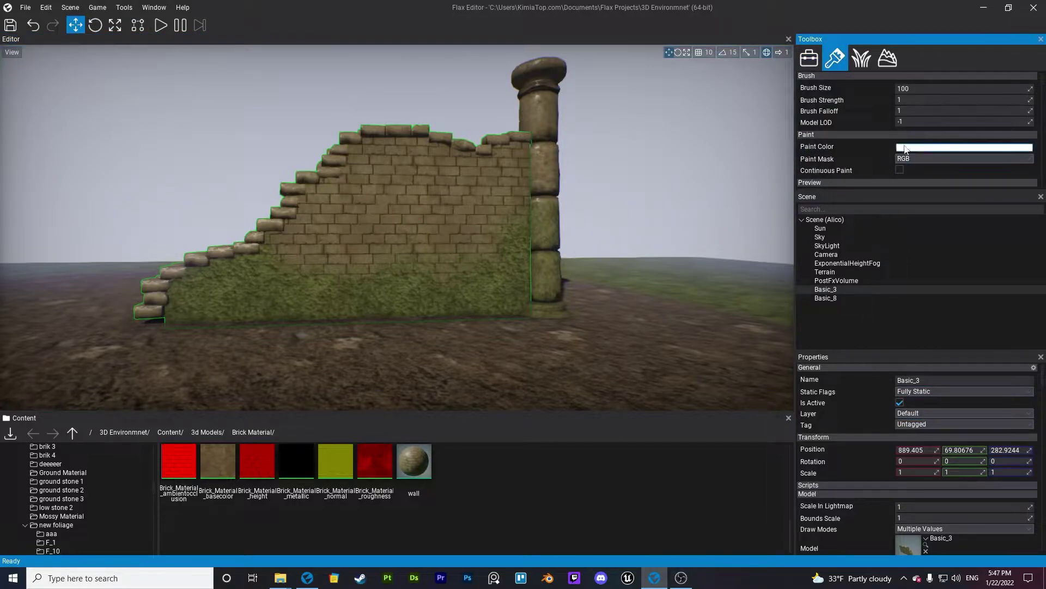
{"action": "left_click_drag", "start_coordinate": [941, 191], "coordinate": [943, 215]}
{"action": "scroll", "coordinate": [936, 173], "scroll_direction": "down", "scroll_amount": 2}
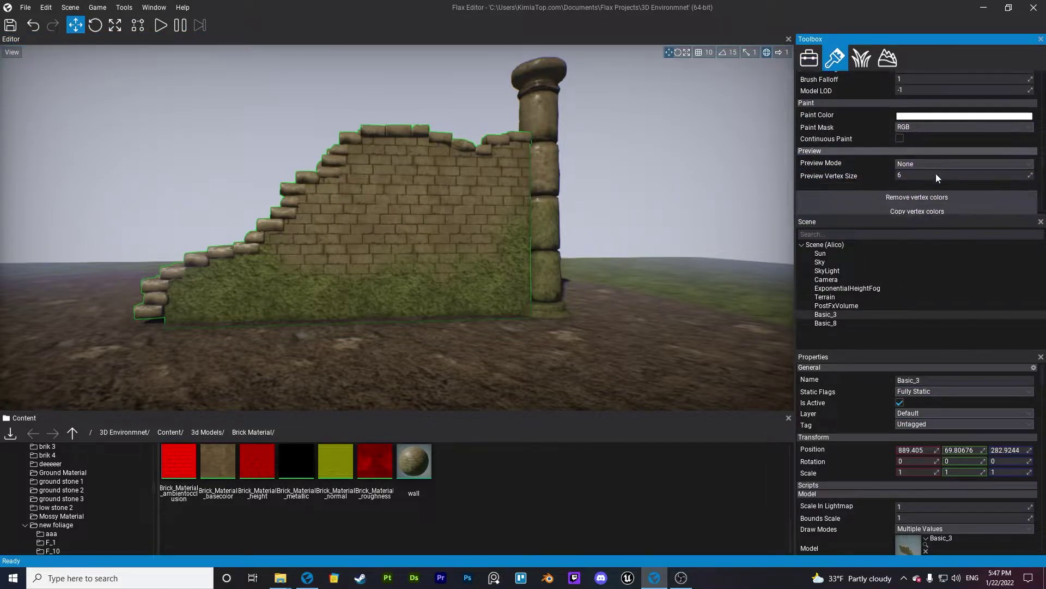
{"action": "left_click", "coordinate": [914, 148]}
{"action": "left_click", "coordinate": [926, 173]}
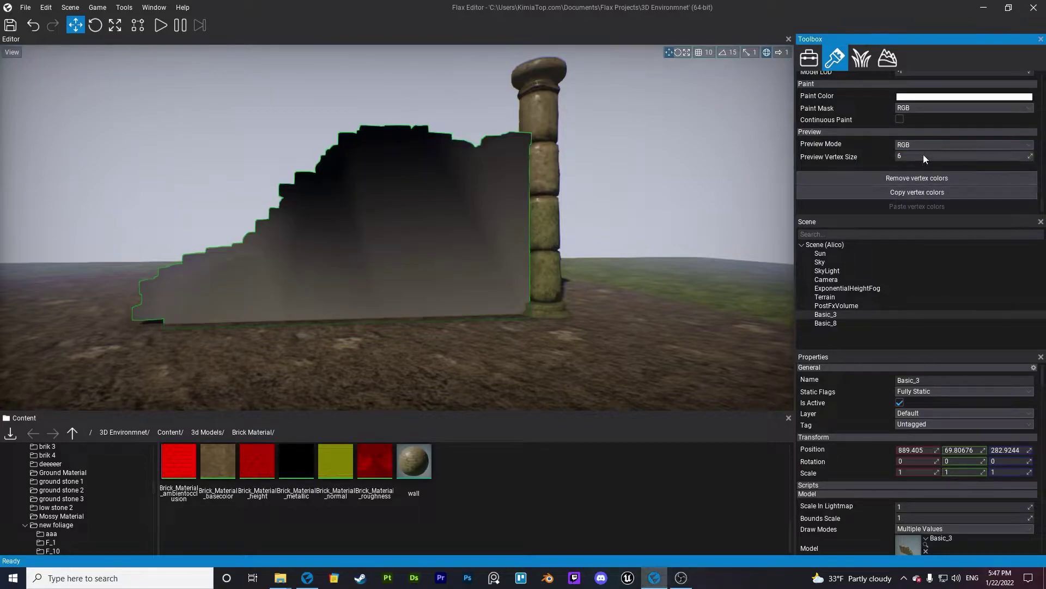
{"action": "left_click", "coordinate": [913, 146]}
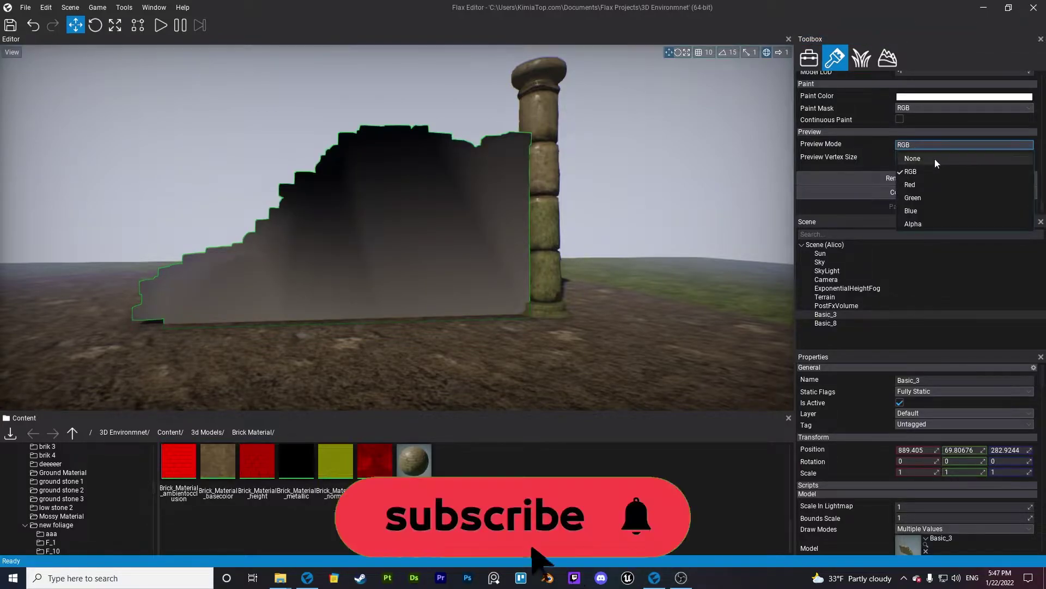
{"action": "left_click", "coordinate": [923, 158]}
Remove all painted vertex colors from the brick wall
{"action": "left_click", "coordinate": [524, 245]}
{"action": "scroll", "coordinate": [527, 247], "scroll_direction": "up", "scroll_amount": 2}
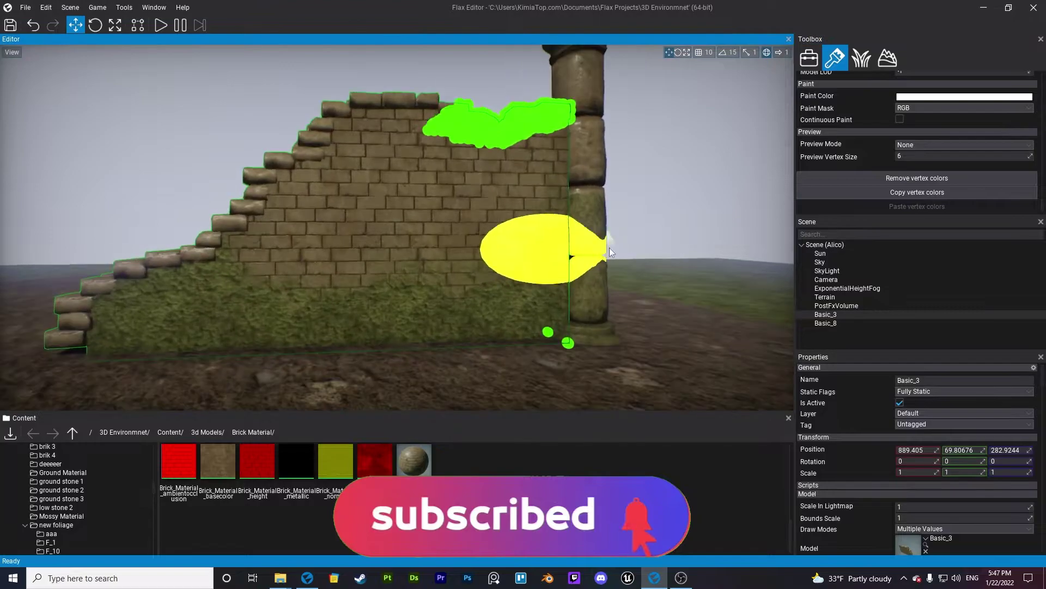
{"action": "left_click", "coordinate": [891, 179]}
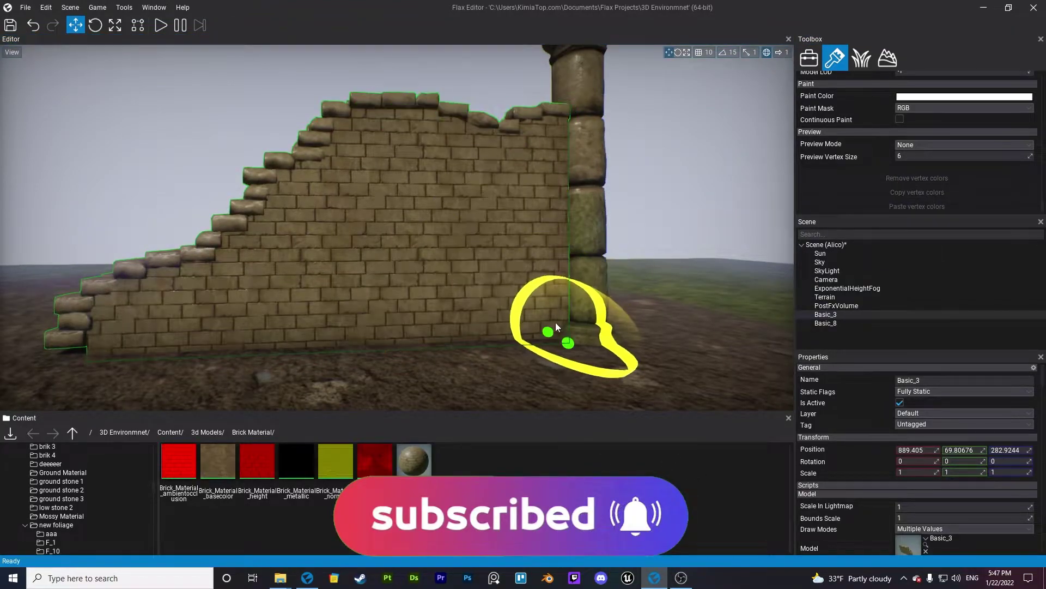
Paint moss along the base of the brick wall, from the column side to the stepped end
{"action": "left_click", "coordinate": [373, 340]}
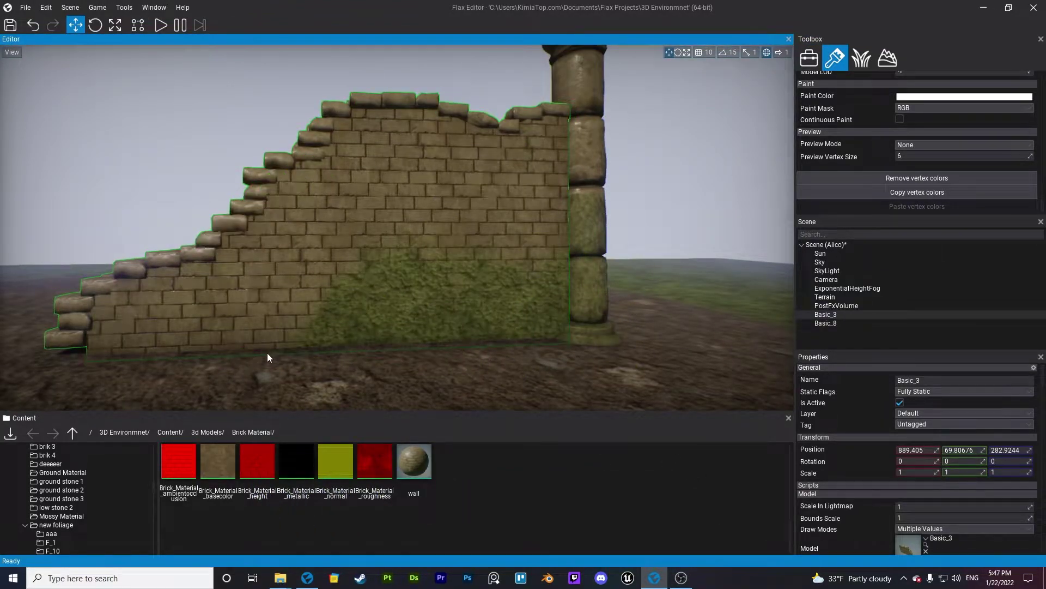
{"action": "left_click", "coordinate": [198, 345]}
{"action": "mouse_move", "coordinate": [324, 297]}
{"action": "left_mouse_down"}
{"action": "mouse_move", "coordinate": [442, 175]}
{"action": "mouse_move", "coordinate": [387, 262]}
{"action": "mouse_move", "coordinate": [443, 335]}
{"action": "mouse_move", "coordinate": [522, 257]}
{"action": "left_mouse_up"}
{"action": "key", "text": "ctrl+z"}
{"action": "mouse_move", "coordinate": [106, 365]}
{"action": "left_mouse_down"}
{"action": "mouse_move", "coordinate": [97, 350]}
{"action": "mouse_move", "coordinate": [173, 349]}
{"action": "mouse_move", "coordinate": [140, 350]}
{"action": "mouse_move", "coordinate": [260, 303]}
{"action": "left_mouse_up"}
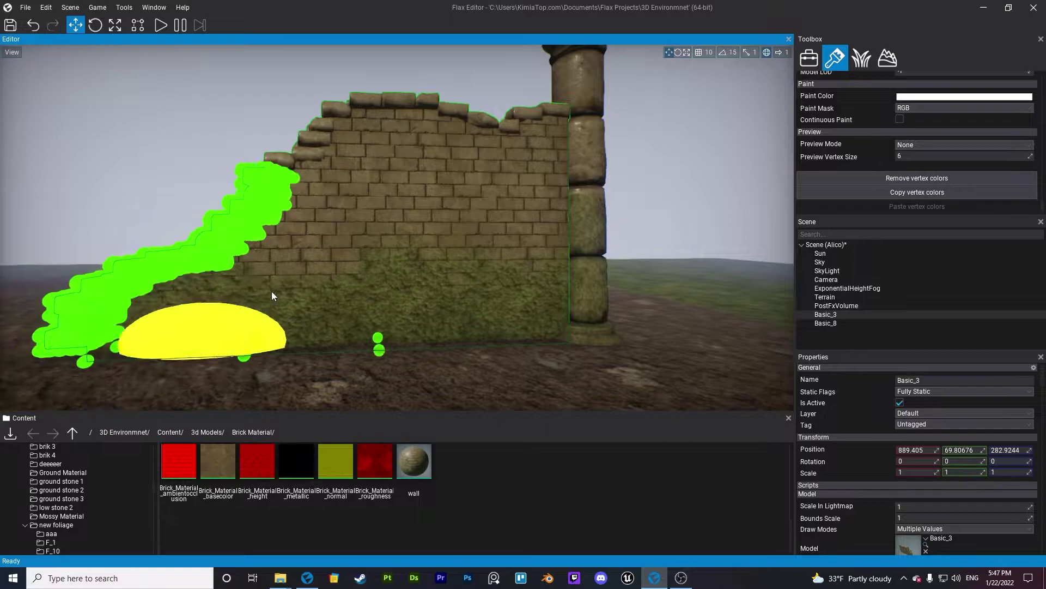
Paint more moss up the edge of the brick wall beside the stone column
{"action": "key", "text": "s"}
{"action": "mouse_move", "coordinate": [352, 243]}
{"action": "right_mouse_down"}
{"action": "mouse_move", "coordinate": [391, 221]}
{"action": "mouse_move", "coordinate": [405, 250]}
{"action": "right_mouse_up"}
{"action": "key", "text": "s"}
{"action": "key", "text": "w"}
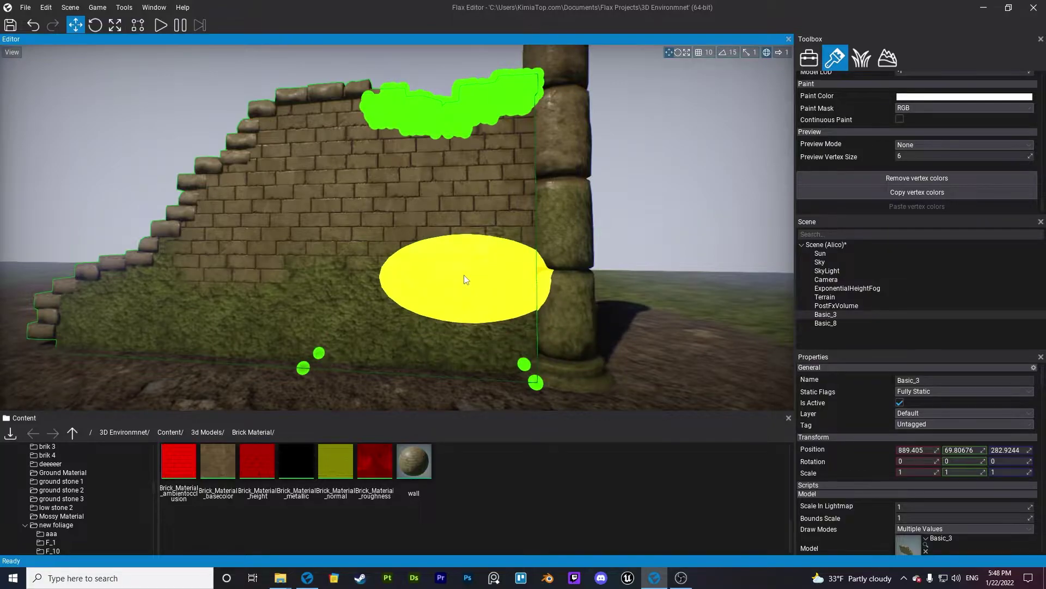
{"action": "left_click", "coordinate": [464, 275]}
{"action": "key", "text": "a"}
{"action": "right_click_drag", "start_coordinate": [158, 375], "coordinate": [349, 305]}
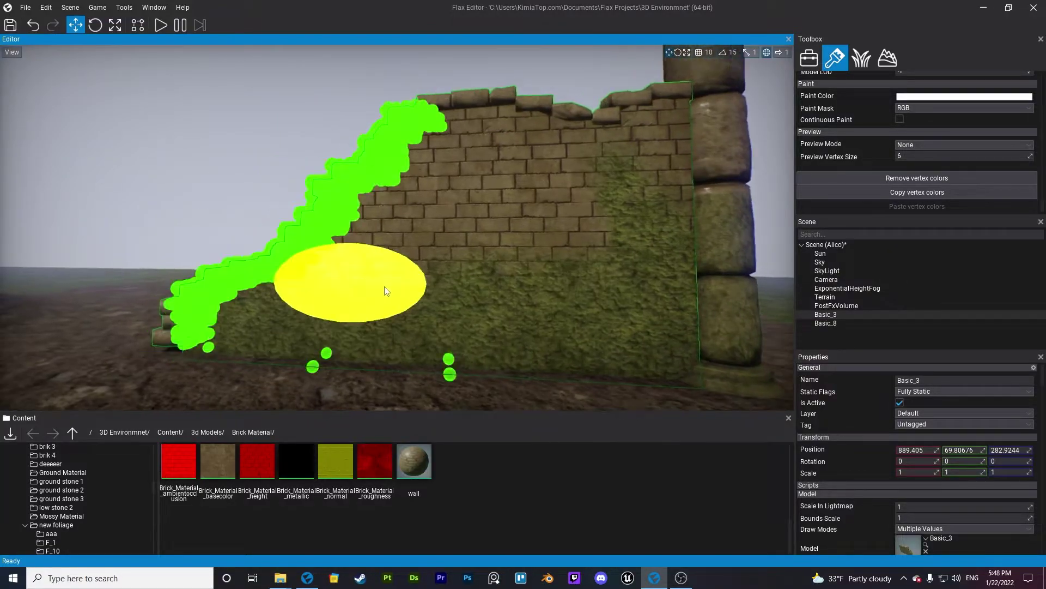
Try additional moss strokes on the brick wall and undo them
{"action": "left_click", "coordinate": [390, 286]}
{"action": "key", "text": "d"}
{"action": "mouse_move", "coordinate": [458, 273]}
{"action": "right_mouse_down"}
{"action": "mouse_move", "coordinate": [594, 236]}
{"action": "mouse_move", "coordinate": [568, 241]}
{"action": "mouse_move", "coordinate": [593, 245]}
{"action": "mouse_move", "coordinate": [612, 286]}
{"action": "right_mouse_up"}
{"action": "key", "text": "s"}
{"action": "key", "text": "a"}
{"action": "key", "text": "ctrl+z"}
{"action": "key", "text": "ctrl+z"}
{"action": "key", "text": "a"}
{"action": "key", "text": "w"}
{"action": "key", "text": "s"}
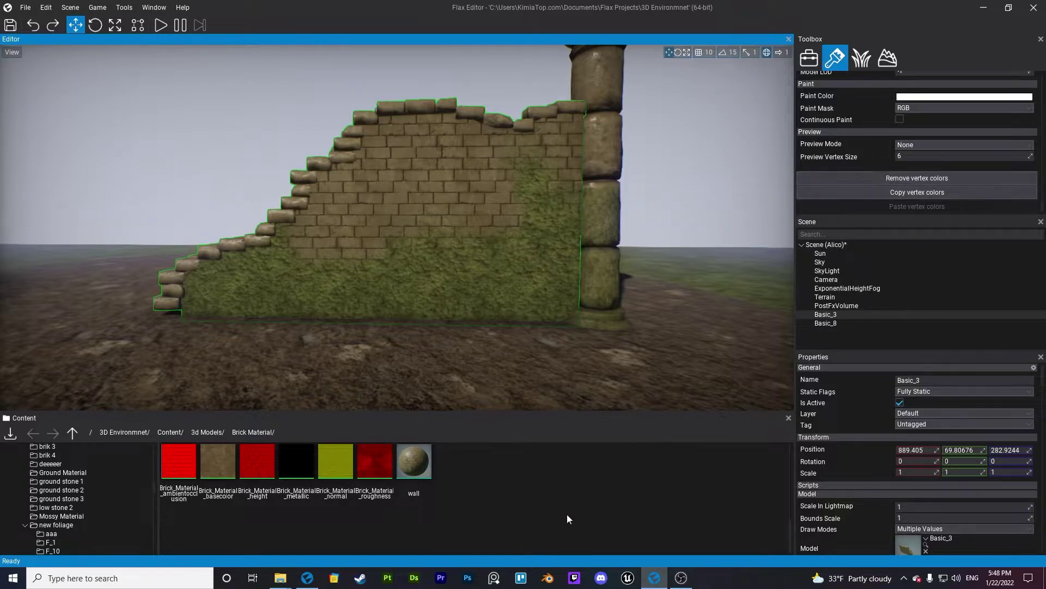
Create a material named "wall vertex paint" in the Brick Material folder and apply it to the brick wall
{"action": "left_click", "coordinate": [809, 57]}
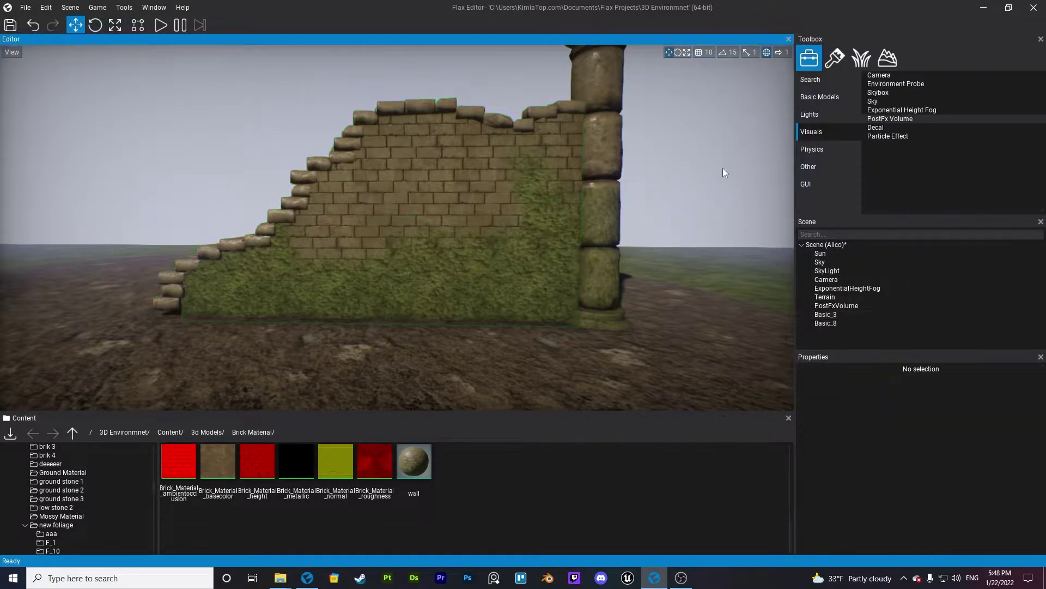
{"action": "right_click", "coordinate": [456, 457]}
{"action": "mouse_move", "coordinate": [490, 533]}
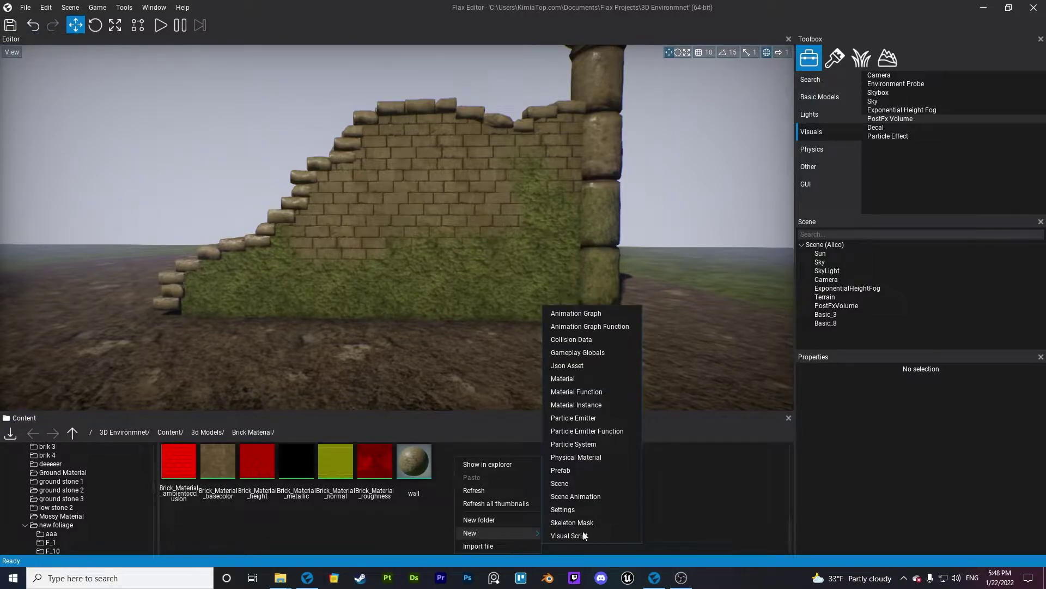
{"action": "left_click", "coordinate": [571, 382]}
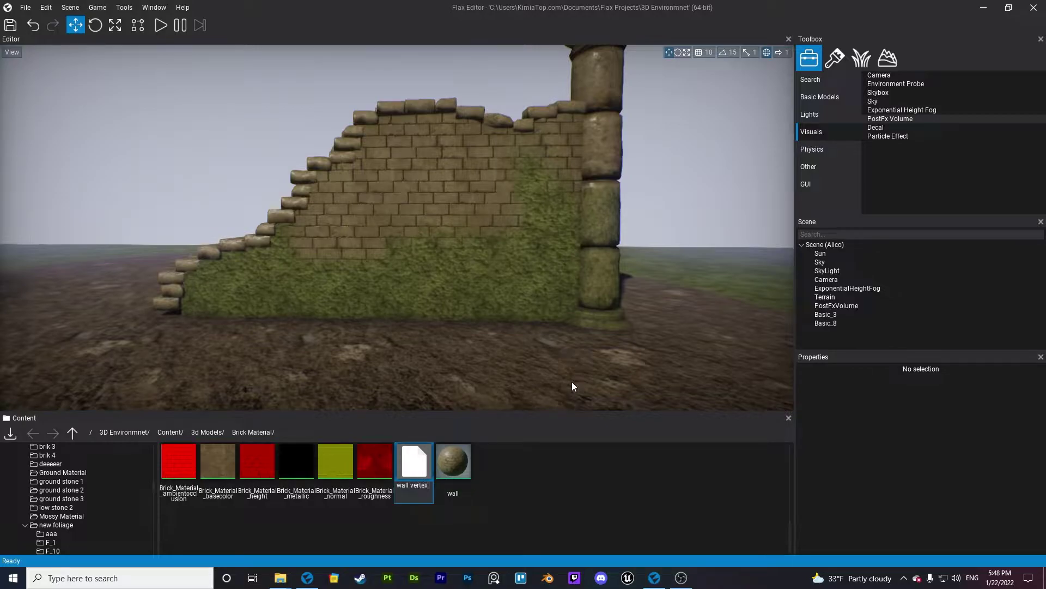
{"action": "key", "text": "Return"}
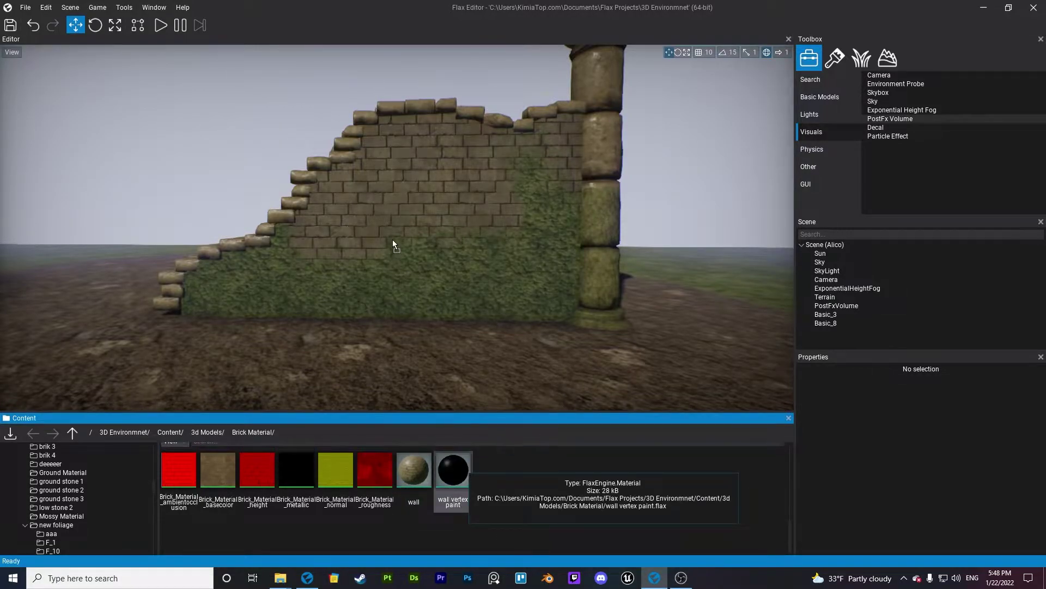
{"action": "left_click_drag", "start_coordinate": [510, 315], "coordinate": [510, 287]}
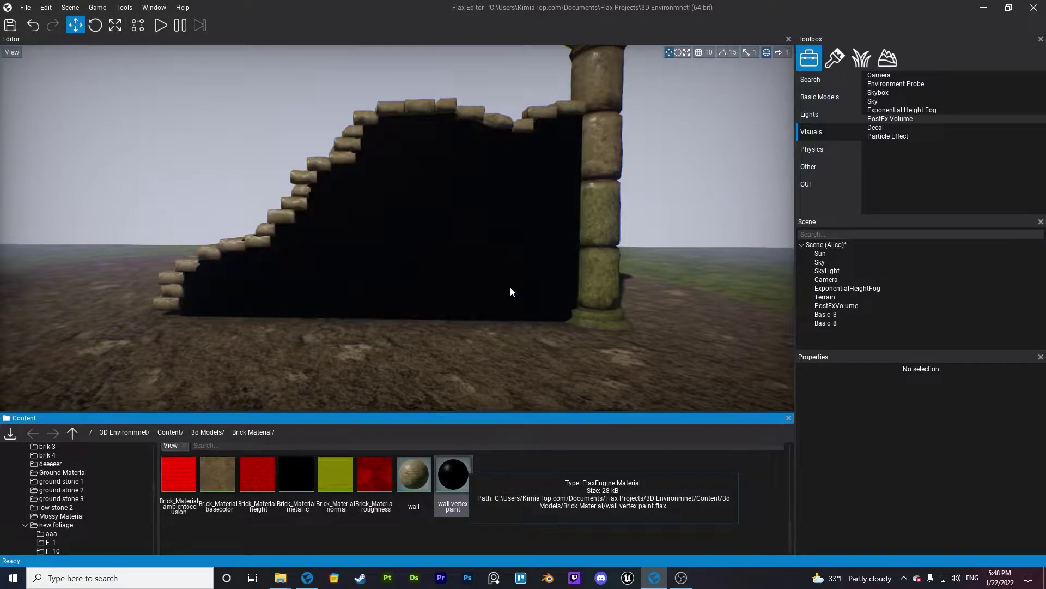
Open the wall vertex paint material and add the Brick_Material_basecolor and Brick_Material_normal textures to its graph
{"action": "double_click", "coordinate": [464, 475]}
{"action": "mouse_move", "coordinate": [429, 125]}
{"action": "left_mouse_down"}
{"action": "mouse_move", "coordinate": [486, 135]}
{"action": "mouse_move", "coordinate": [383, 211]}
{"action": "mouse_move", "coordinate": [393, 232]}
{"action": "left_mouse_up"}
{"action": "left_click_drag", "start_coordinate": [165, 120], "coordinate": [456, 179]}
{"action": "right_click_drag", "start_coordinate": [209, 219], "coordinate": [266, 209]}
{"action": "left_click", "coordinate": [220, 480]}
{"action": "left_click_drag", "start_coordinate": [220, 479], "coordinate": [215, 273]}
{"action": "left_click_drag", "start_coordinate": [331, 479], "coordinate": [244, 397]}
{"action": "left_click_drag", "start_coordinate": [260, 254], "coordinate": [197, 126]}
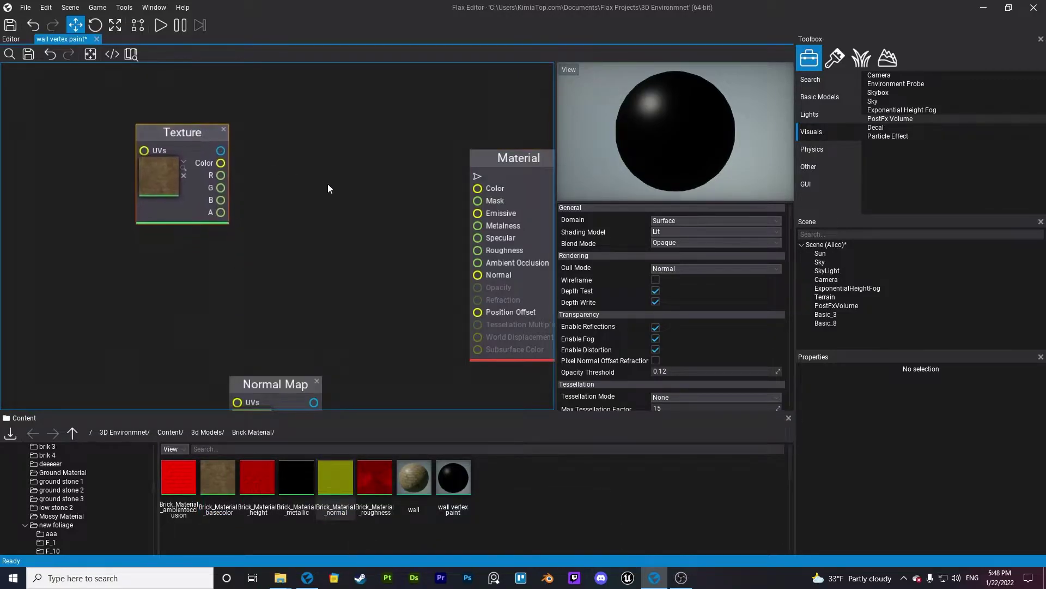
Place the brick Texture node above the brick Normal Map node with free space between them
{"action": "right_click_drag", "start_coordinate": [269, 175], "coordinate": [211, 189]}
{"action": "scroll", "coordinate": [251, 267], "scroll_direction": "down", "scroll_amount": 3}
{"action": "right_click_drag", "start_coordinate": [245, 303], "coordinate": [311, 273]}
{"action": "left_click_drag", "start_coordinate": [304, 324], "coordinate": [233, 214]}
{"action": "right_click_drag", "start_coordinate": [233, 214], "coordinate": [311, 293]}
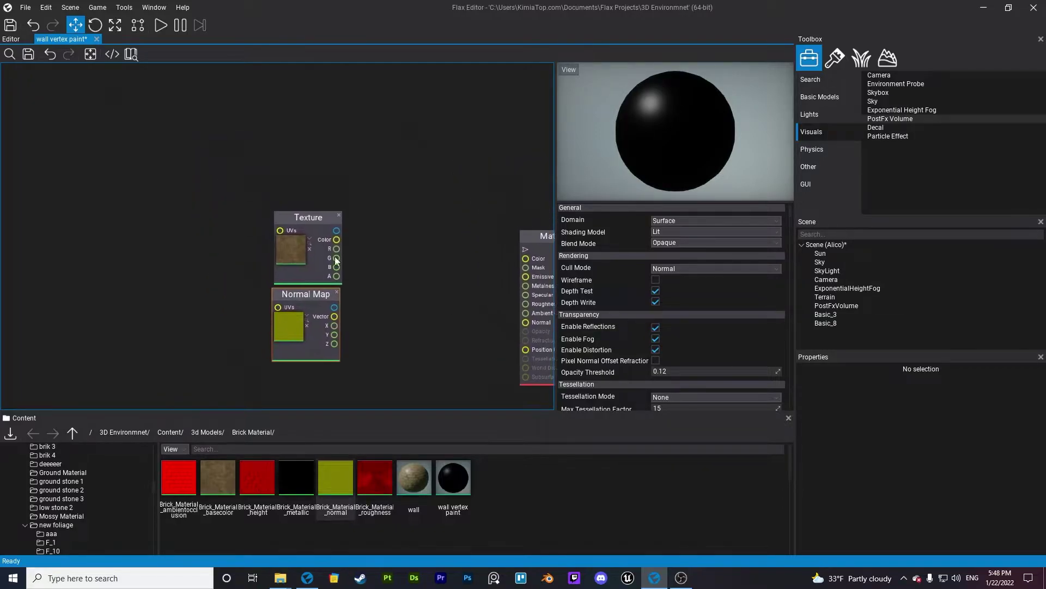
{"action": "left_click_drag", "start_coordinate": [299, 211], "coordinate": [249, 149]}
{"action": "left_click_drag", "start_coordinate": [326, 292], "coordinate": [341, 359]}
{"action": "right_click_drag", "start_coordinate": [341, 311], "coordinate": [370, 230]}
Add the base color, normal and height textures from the Mossy Material folder to the material graph
{"action": "left_click", "coordinate": [215, 434]}
{"action": "scroll", "coordinate": [414, 534], "scroll_direction": "down", "scroll_amount": 1}
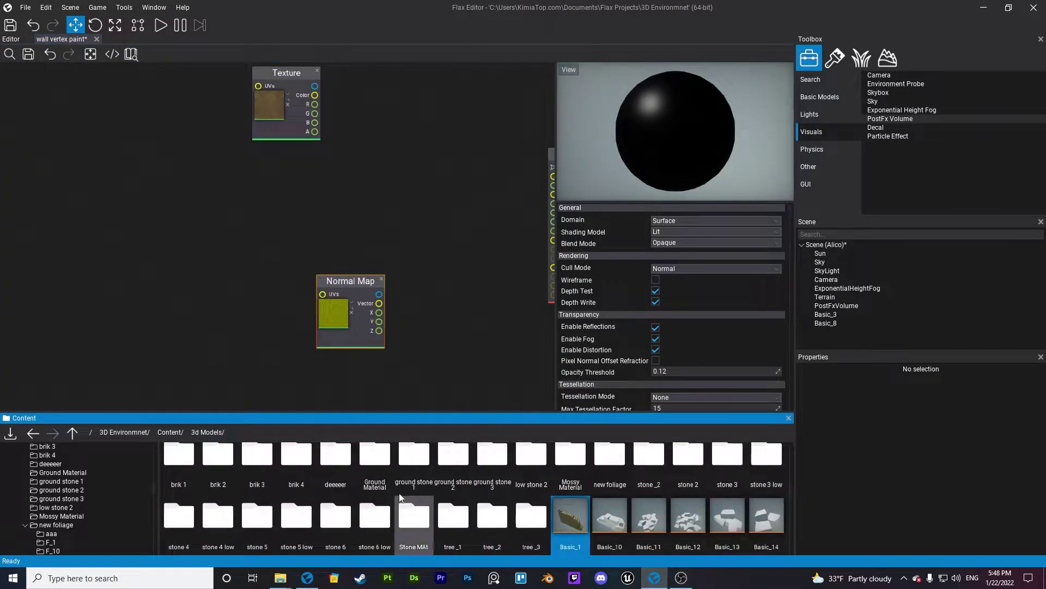
{"action": "double_click", "coordinate": [570, 457]}
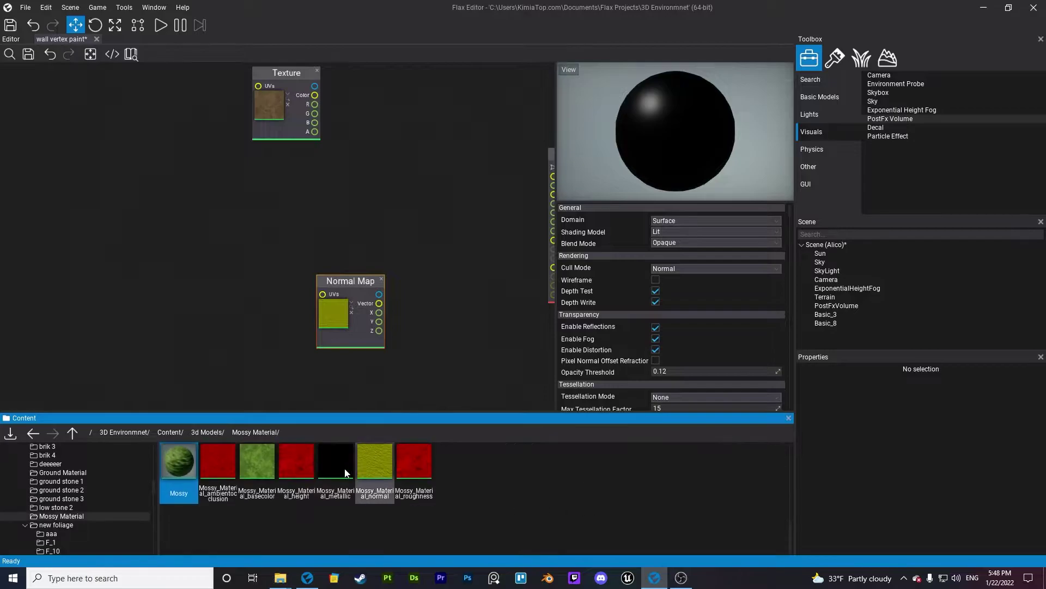
{"action": "left_click_drag", "start_coordinate": [268, 468], "coordinate": [262, 327]}
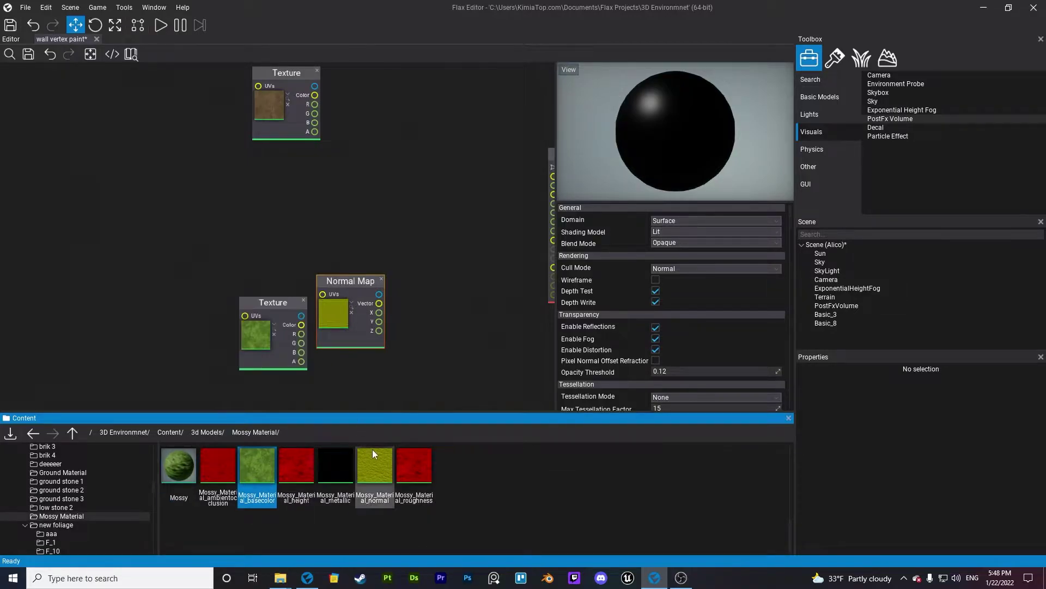
{"action": "left_click", "coordinate": [375, 466]}
{"action": "left_click_drag", "start_coordinate": [375, 465], "coordinate": [234, 231]}
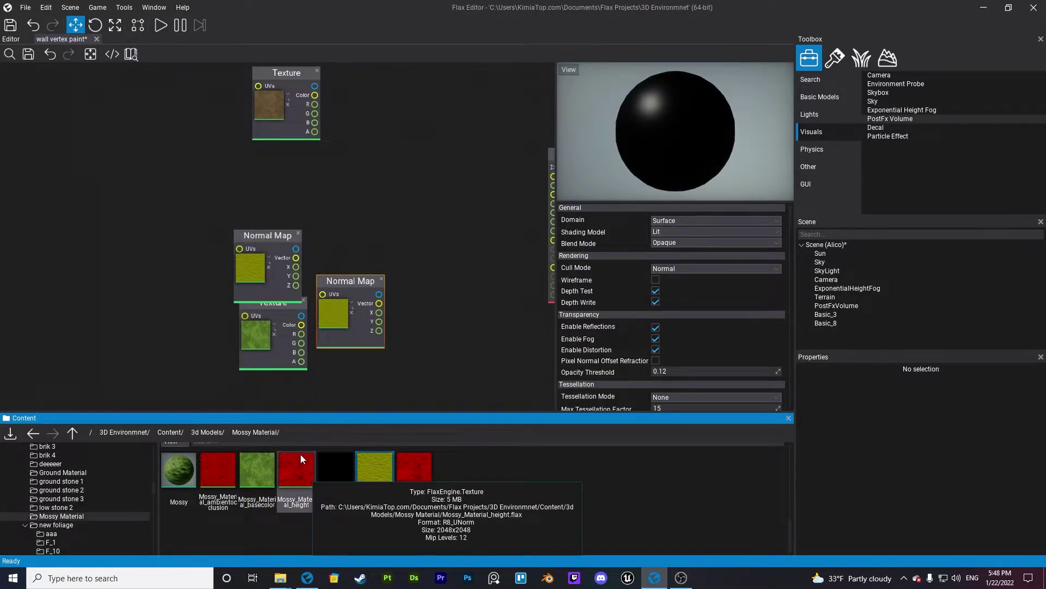
{"action": "left_click_drag", "start_coordinate": [200, 364], "coordinate": [163, 370]}
Arrange the graph so the mossy Texture and Normal Map nodes each sit beneath their brick counterparts
{"action": "left_click_drag", "start_coordinate": [276, 309], "coordinate": [287, 158]}
{"action": "right_click_drag", "start_coordinate": [365, 250], "coordinate": [374, 216]}
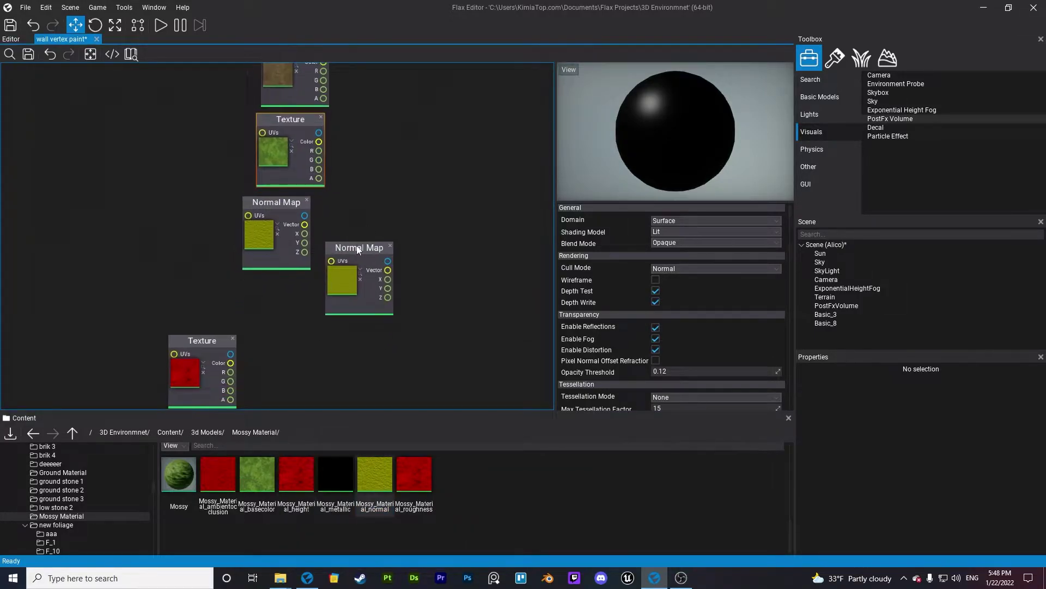
{"action": "left_click_drag", "start_coordinate": [353, 252], "coordinate": [342, 212]}
{"action": "left_click_drag", "start_coordinate": [276, 203], "coordinate": [353, 298]}
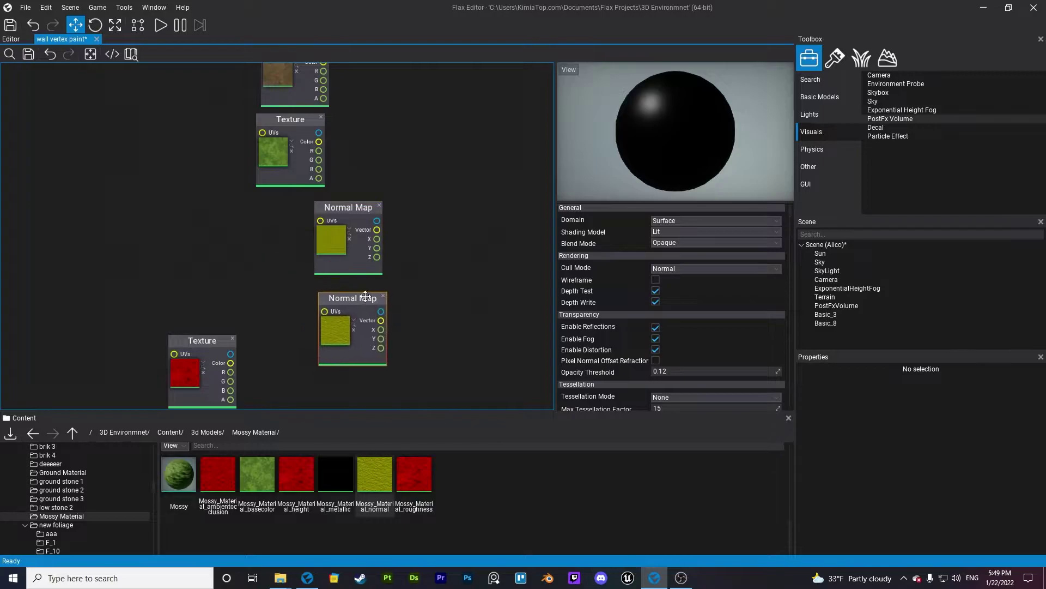
{"action": "left_click_drag", "start_coordinate": [365, 209], "coordinate": [316, 216]}
{"action": "left_click_drag", "start_coordinate": [360, 298], "coordinate": [303, 295]}
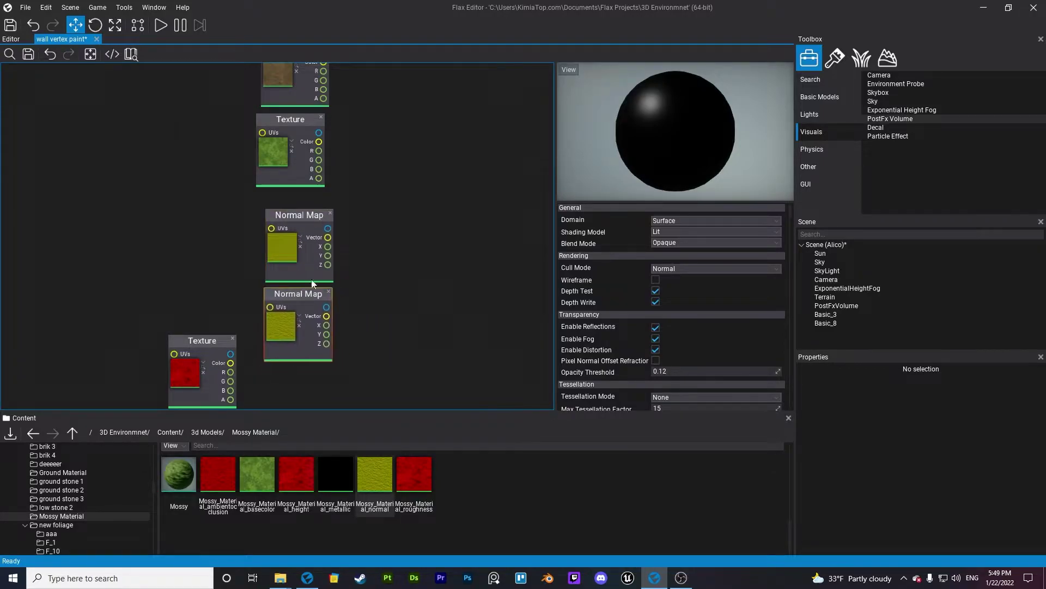
{"action": "right_click_drag", "start_coordinate": [375, 185], "coordinate": [326, 248]}
{"action": "right_click", "coordinate": [348, 188]}
{"action": "type", "text": "le"}
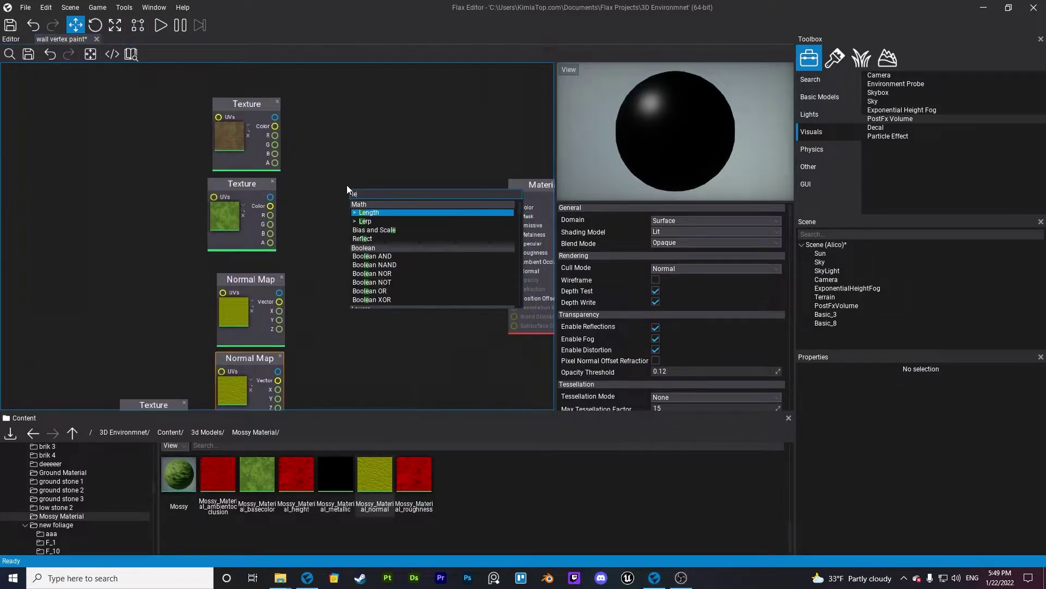
{"action": "key", "text": "Return"}
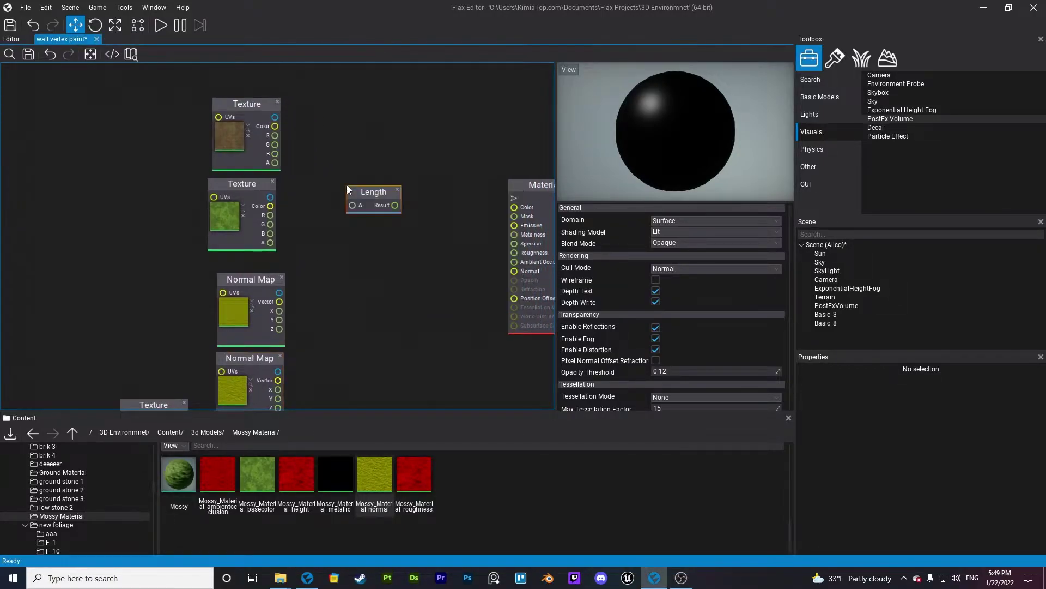
{"action": "left_click", "coordinate": [396, 189]}
Add a Lerp node blending the brick color as A with the mossy color as B, and connect it to the material's Color
{"action": "right_click", "coordinate": [397, 188]}
{"action": "type", "text": "lerp"}
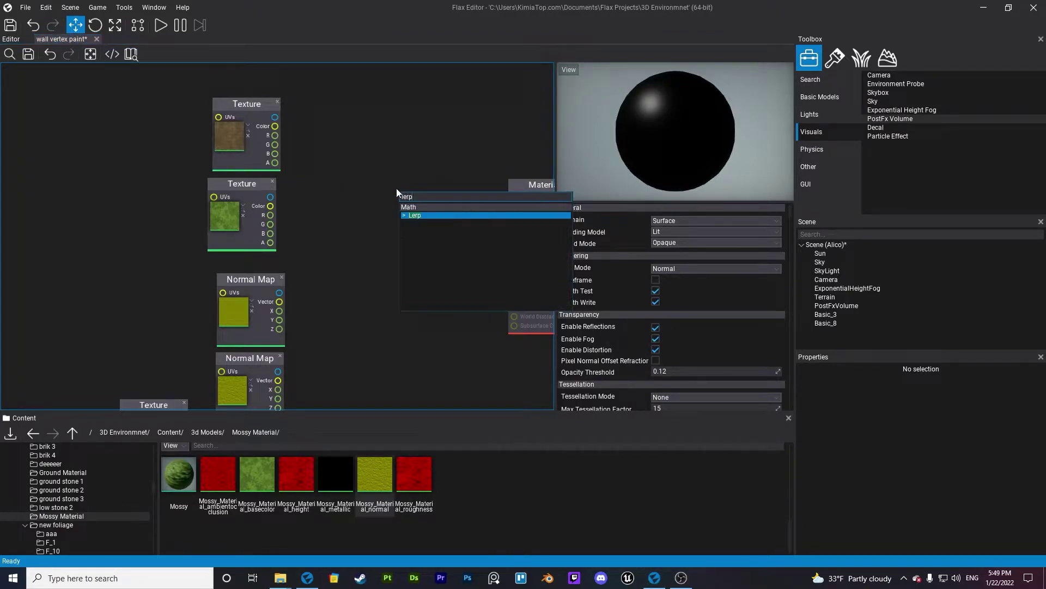
{"action": "key", "text": "Return"}
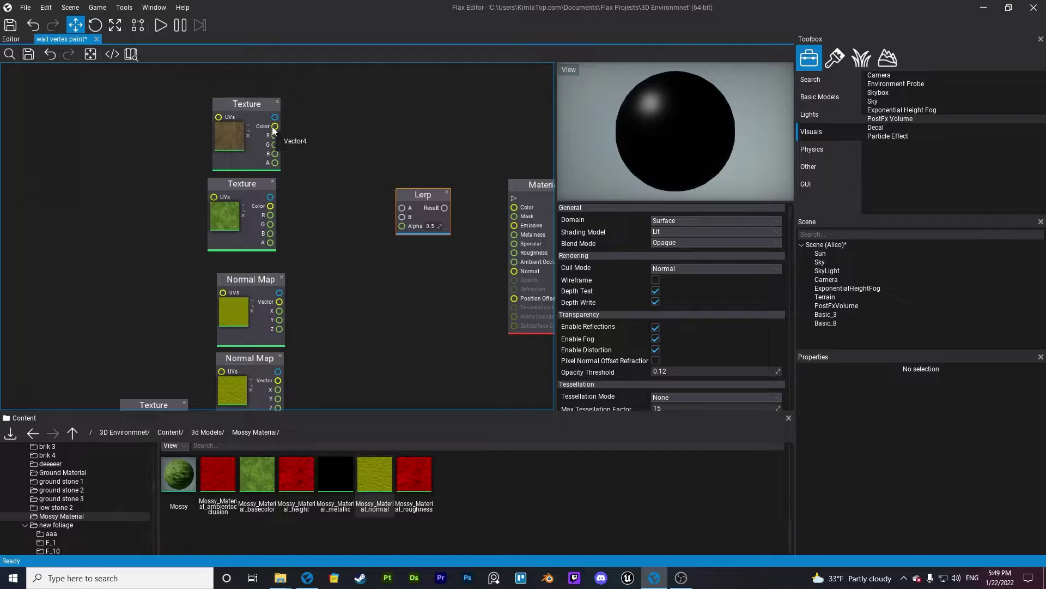
{"action": "left_click_drag", "start_coordinate": [368, 190], "coordinate": [402, 207]}
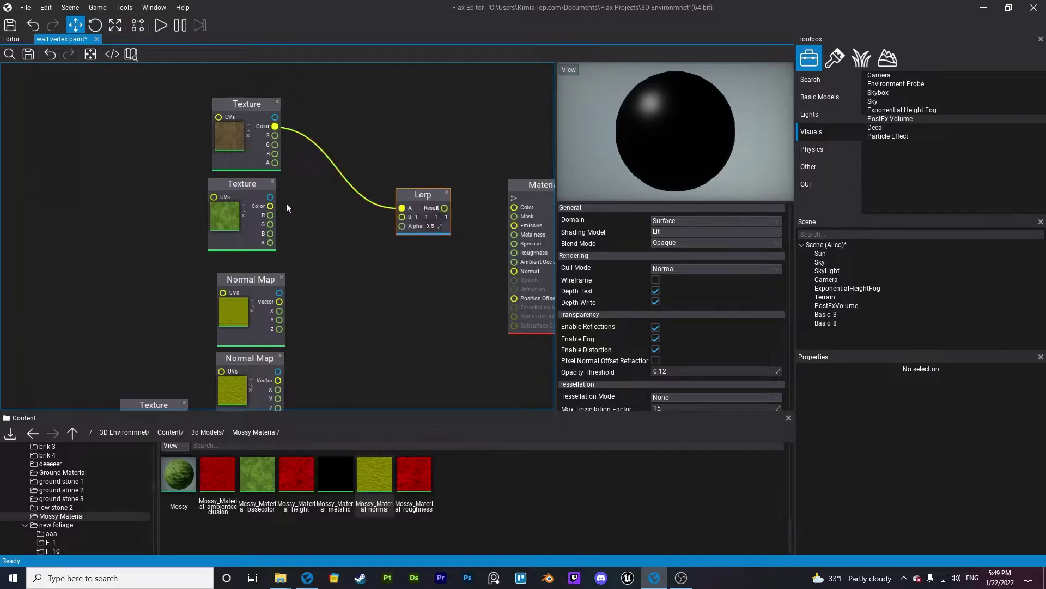
{"action": "left_click_drag", "start_coordinate": [270, 206], "coordinate": [513, 206]}
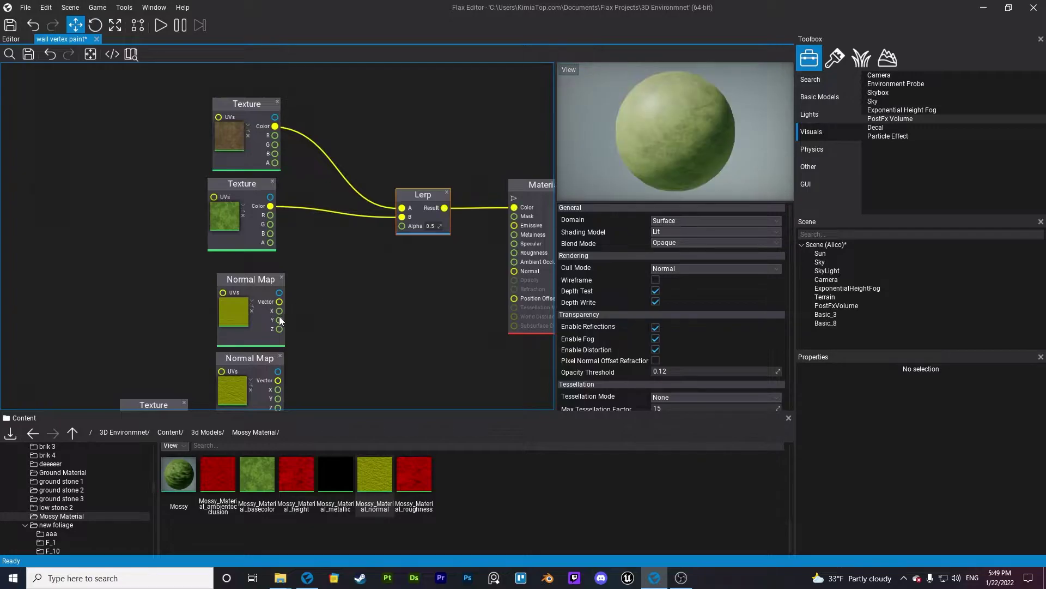
Duplicate the Lerp node to blend the brick and mossy normal maps into the material's Normal, and save the material
{"action": "key", "text": "ctrl+d"}
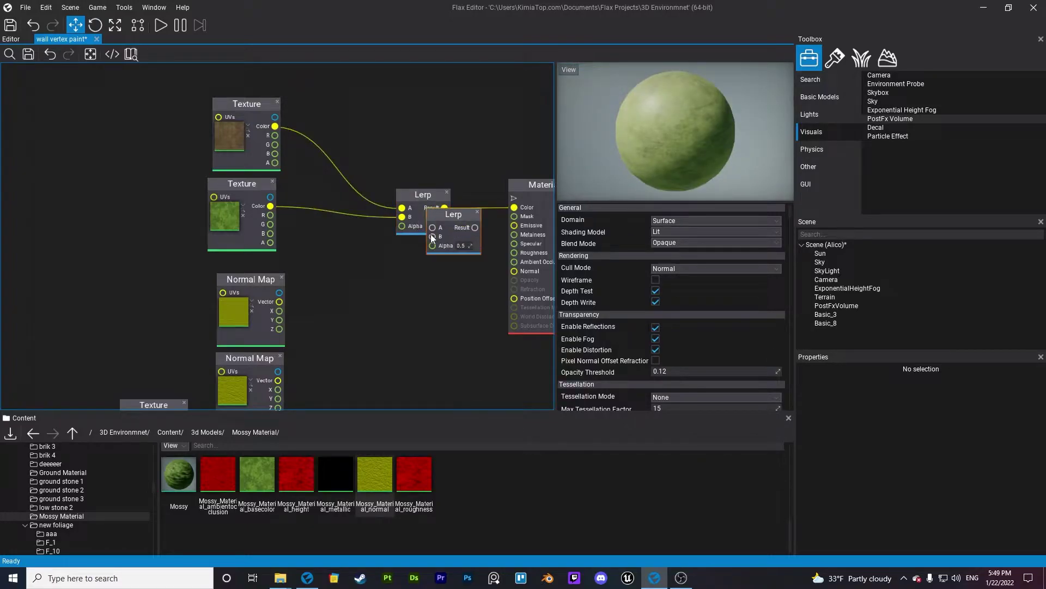
{"action": "left_click_drag", "start_coordinate": [373, 313], "coordinate": [374, 312]}
{"action": "left_click_drag", "start_coordinate": [455, 214], "coordinate": [514, 270]}
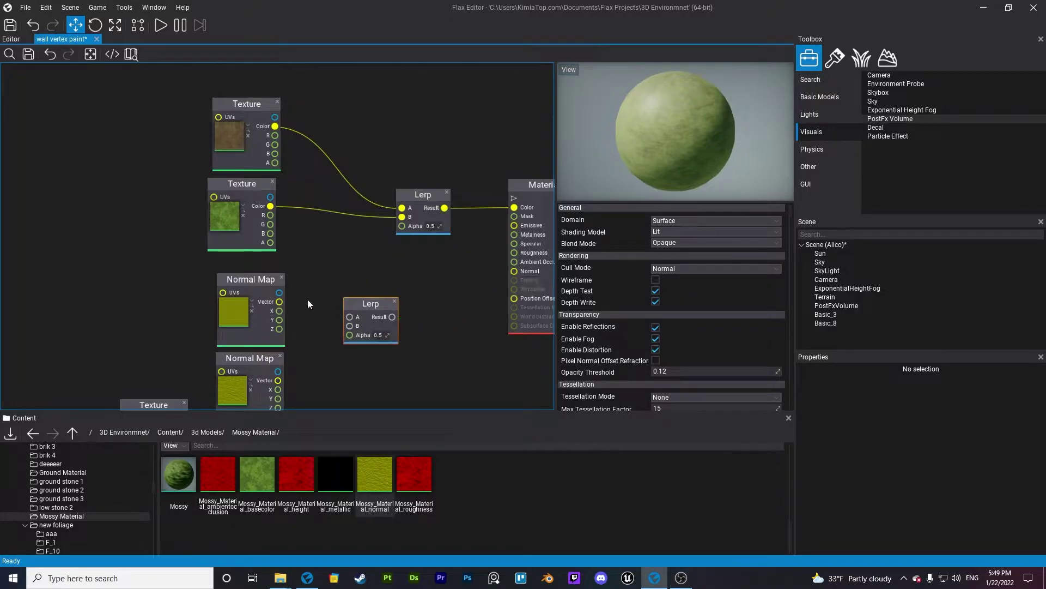
{"action": "left_click_drag", "start_coordinate": [347, 315], "coordinate": [349, 325]}
{"action": "left_click_drag", "start_coordinate": [514, 277], "coordinate": [515, 271]}
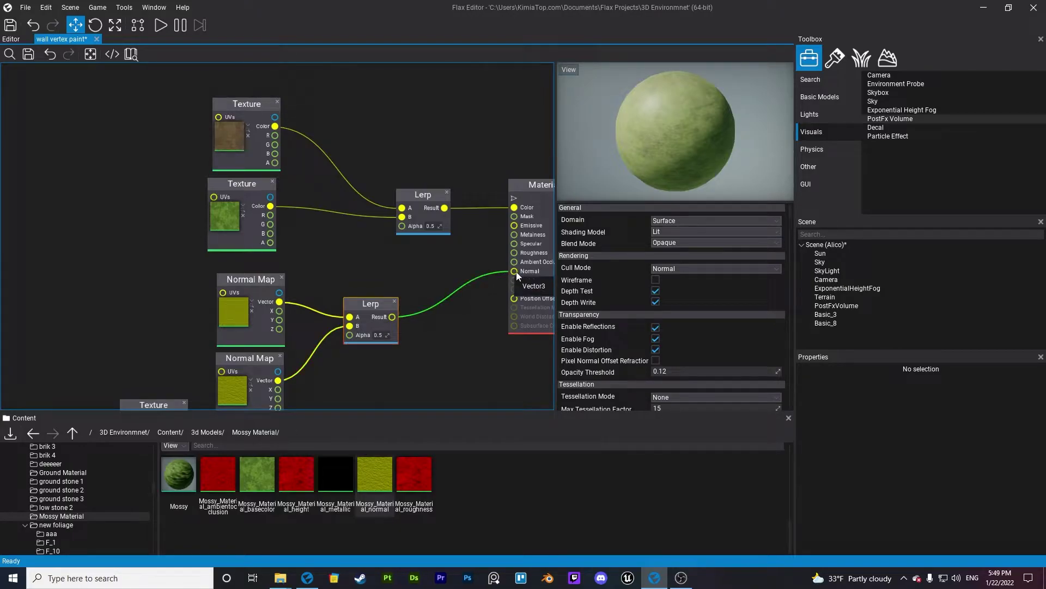
{"action": "left_click", "coordinate": [28, 54]}
{"action": "right_click_drag", "start_coordinate": [113, 291], "coordinate": [127, 260]}
{"action": "scroll", "coordinate": [202, 285], "scroll_direction": "up", "scroll_amount": 1}
{"action": "scroll", "coordinate": [224, 274], "scroll_direction": "up", "scroll_amount": 2}
{"action": "right_click_drag", "start_coordinate": [264, 271], "coordinate": [280, 210]}
{"action": "scroll", "coordinate": [266, 257], "scroll_direction": "down", "scroll_amount": 5}
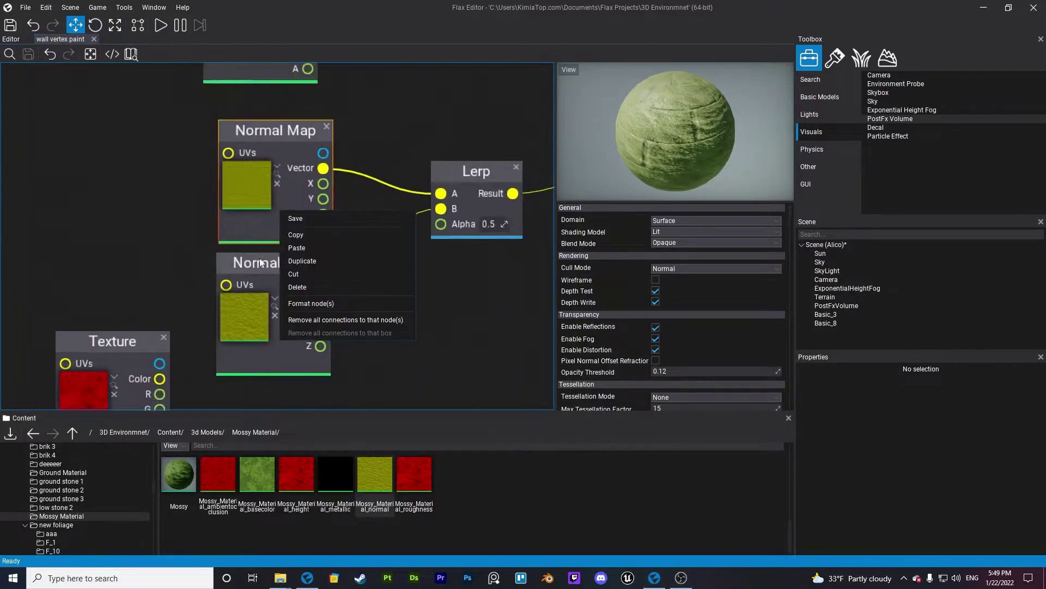
Move the mossy height Texture node into empty graph space, well away from the color and normal map nodes
{"action": "left_click", "coordinate": [140, 282]}
{"action": "left_click_drag", "start_coordinate": [163, 319], "coordinate": [164, 270]}
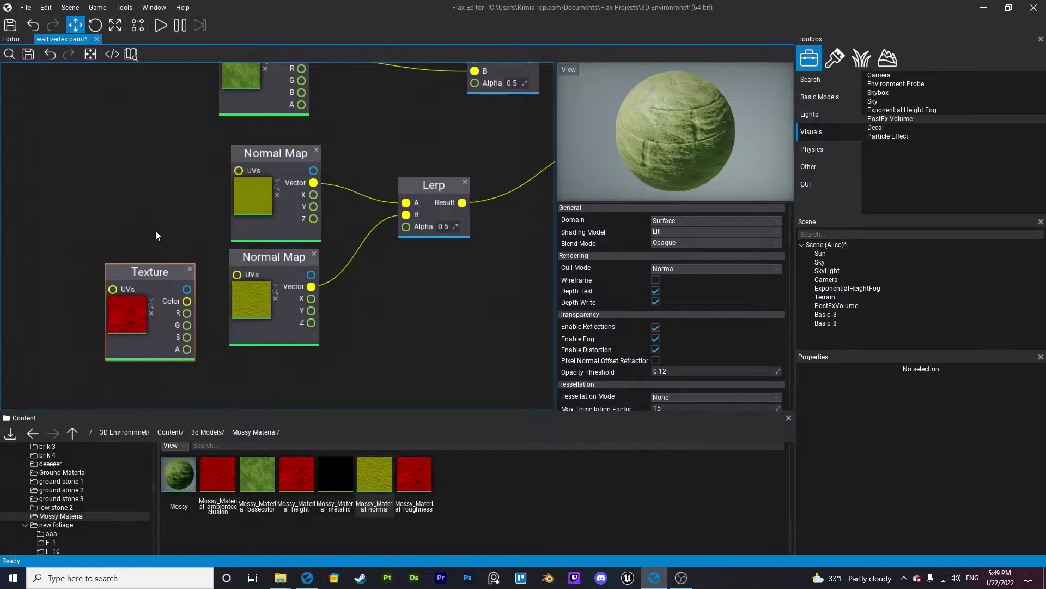
{"action": "scroll", "coordinate": [240, 248], "scroll_direction": "down", "scroll_amount": 5}
{"action": "left_click_drag", "start_coordinate": [239, 245], "coordinate": [131, 304]}
{"action": "scroll", "coordinate": [142, 302], "scroll_direction": "up", "scroll_amount": 5}
{"action": "right_click_drag", "start_coordinate": [191, 307], "coordinate": [445, 274]}
{"action": "left_click_drag", "start_coordinate": [259, 332], "coordinate": [166, 338]}
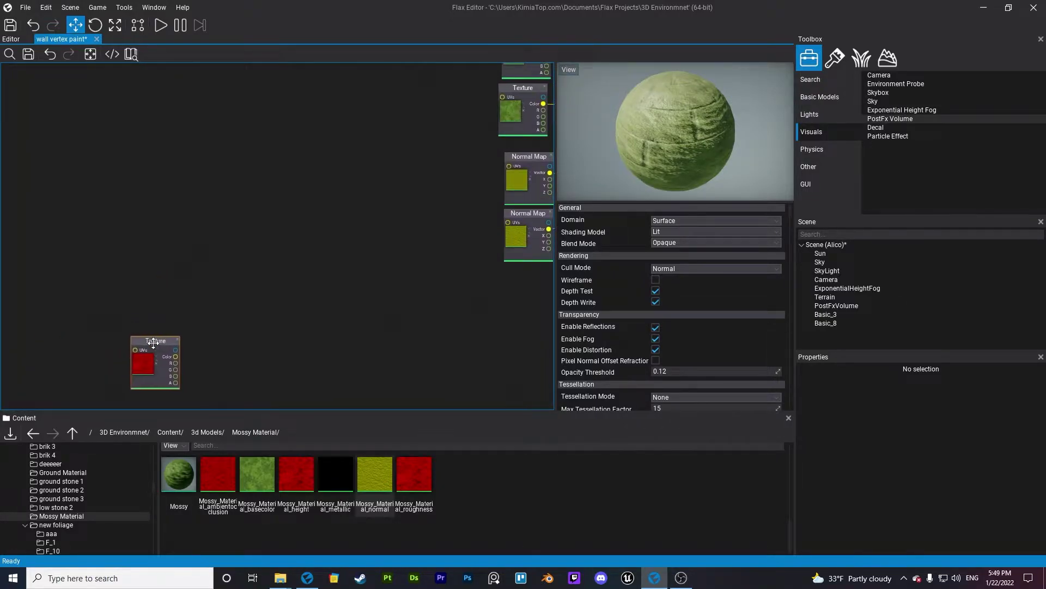
{"action": "right_click_drag", "start_coordinate": [277, 327], "coordinate": [270, 277]}
Add a Multiply node beside the mossy height Texture node and a Vertex Color node above it
{"action": "right_click", "coordinate": [232, 288]}
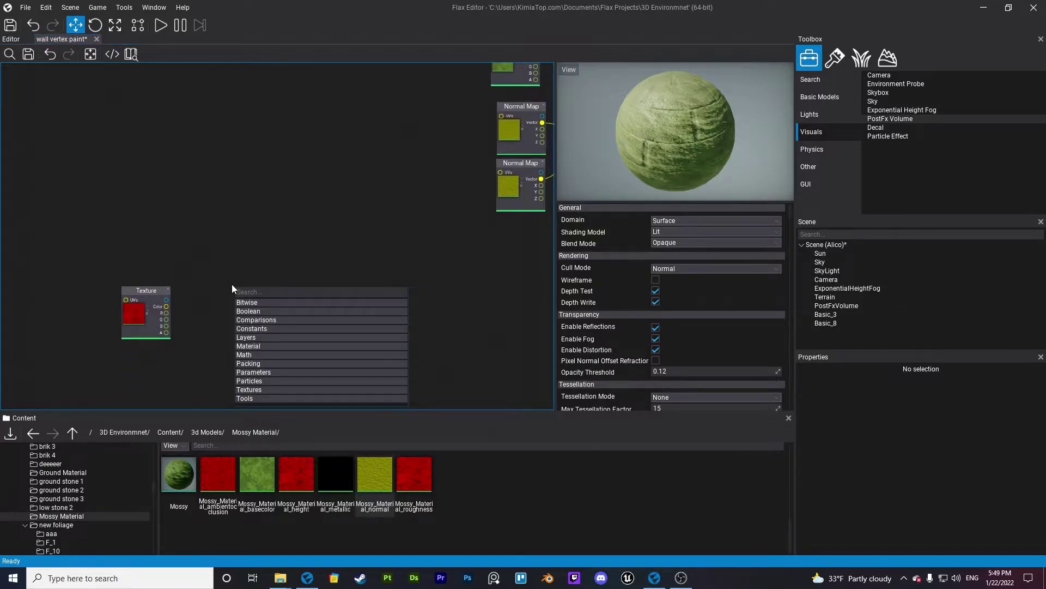
{"action": "type", "text": "mul"}
{"action": "key", "text": "Return"}
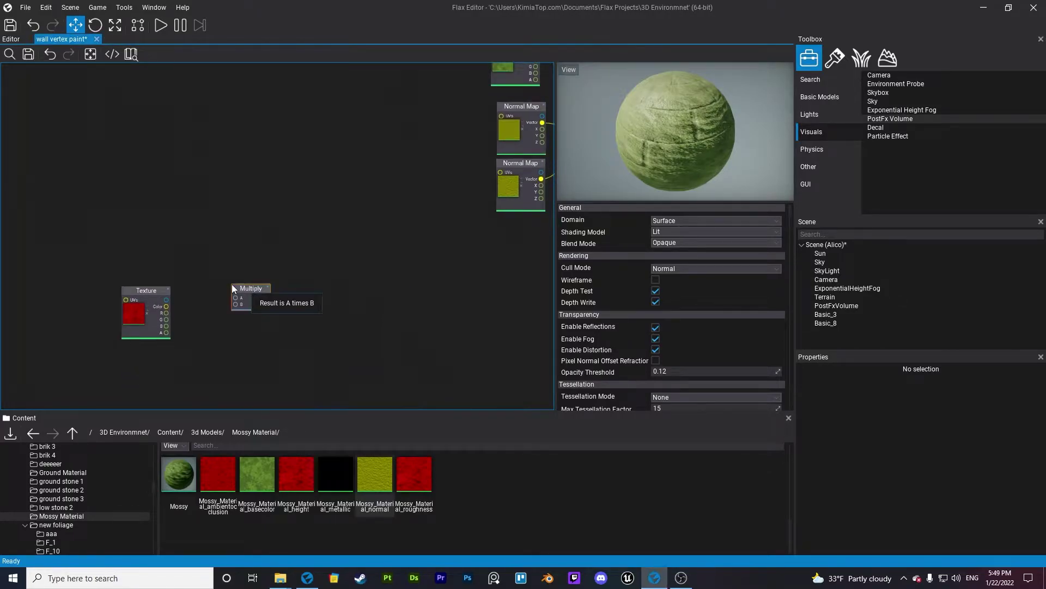
{"action": "right_click", "coordinate": [176, 240]}
{"action": "type", "text": "vertex"}
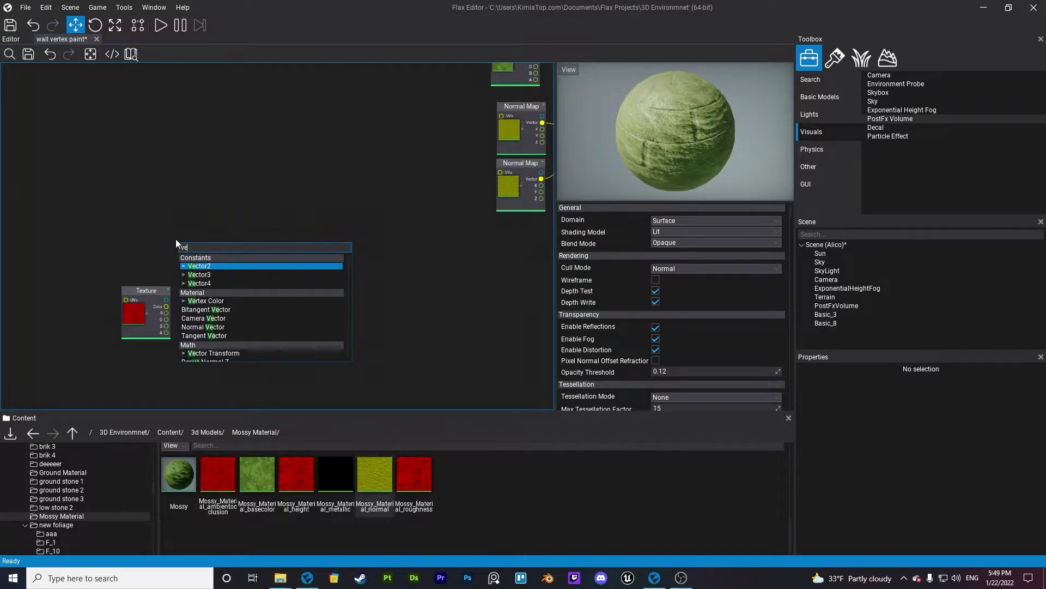
{"action": "key", "text": "Return"}
{"action": "scroll", "coordinate": [176, 239], "scroll_direction": "up", "scroll_amount": 3}
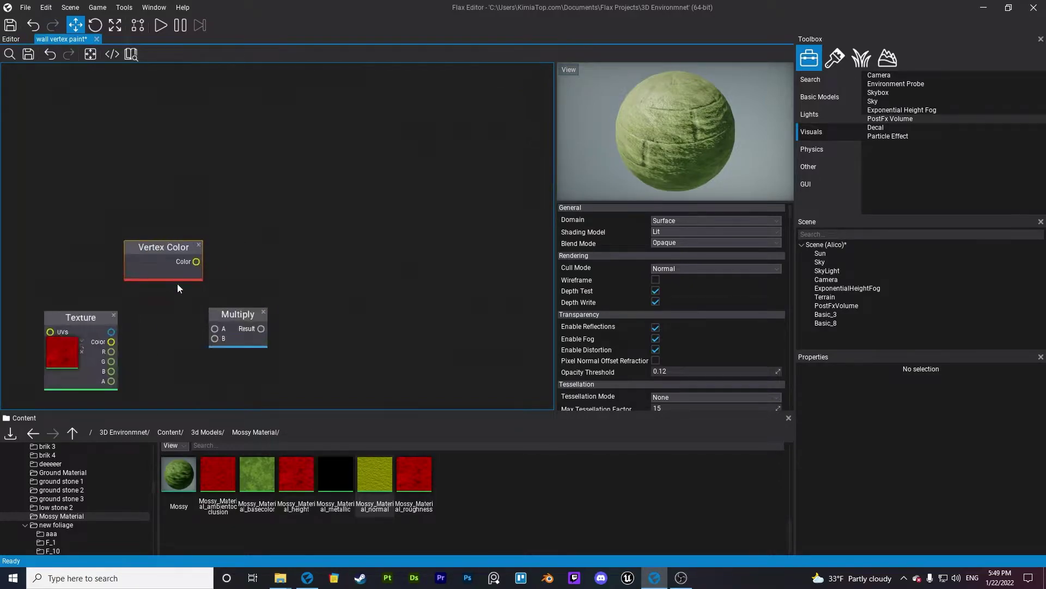
Multiply Vertex Color by the height texture's Color, and create an Add node with Vertex Color as A and that product as B
{"action": "left_click_drag", "start_coordinate": [192, 342], "coordinate": [197, 262]}
{"action": "left_click_drag", "start_coordinate": [261, 328], "coordinate": [333, 321]}
{"action": "type", "text": "ad"}
{"action": "key", "text": "Return"}
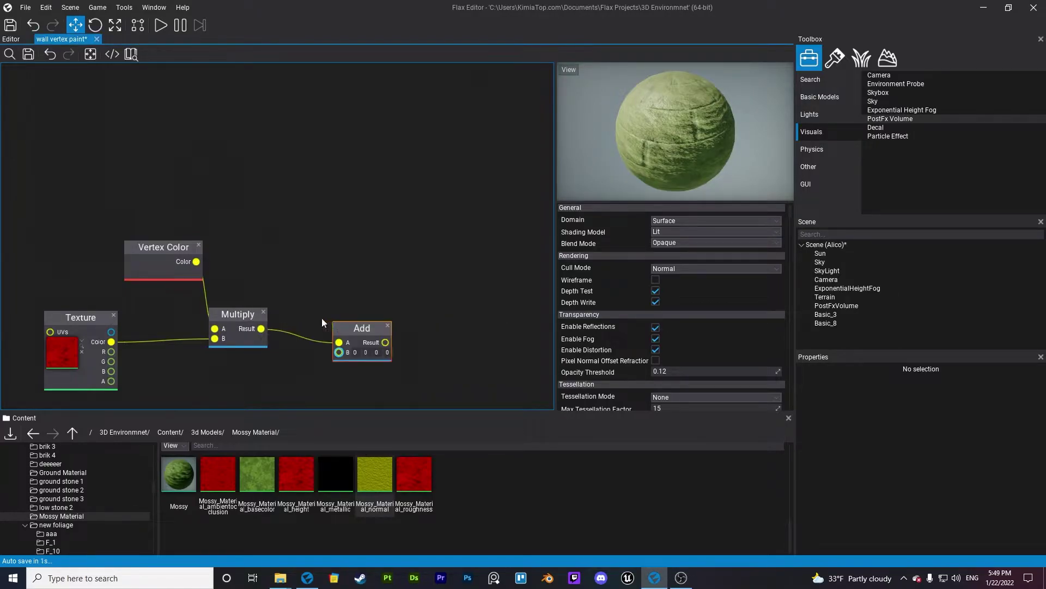
{"action": "left_click_drag", "start_coordinate": [338, 352], "coordinate": [197, 263]}
{"action": "left_click_drag", "start_coordinate": [362, 327], "coordinate": [355, 290]}
{"action": "mouse_move", "coordinate": [203, 261]}
{"action": "left_mouse_down"}
{"action": "mouse_move", "coordinate": [300, 284]}
{"action": "mouse_move", "coordinate": [327, 304]}
{"action": "mouse_move", "coordinate": [245, 259]}
{"action": "mouse_move", "coordinate": [198, 262]}
{"action": "left_mouse_up"}
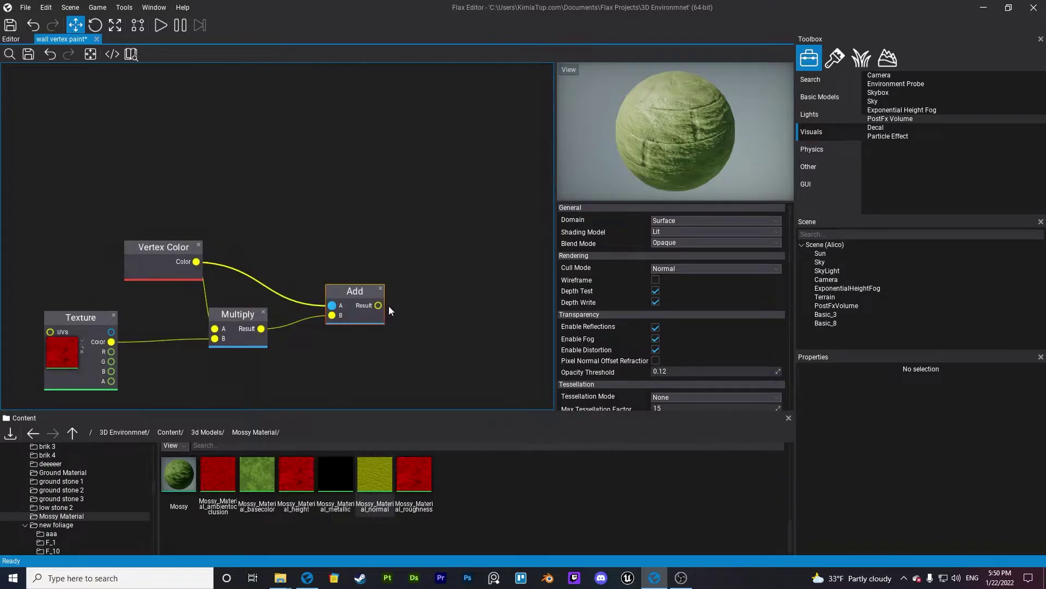
{"action": "left_click_drag", "start_coordinate": [404, 300], "coordinate": [431, 294]}
{"action": "type", "text": "power"}
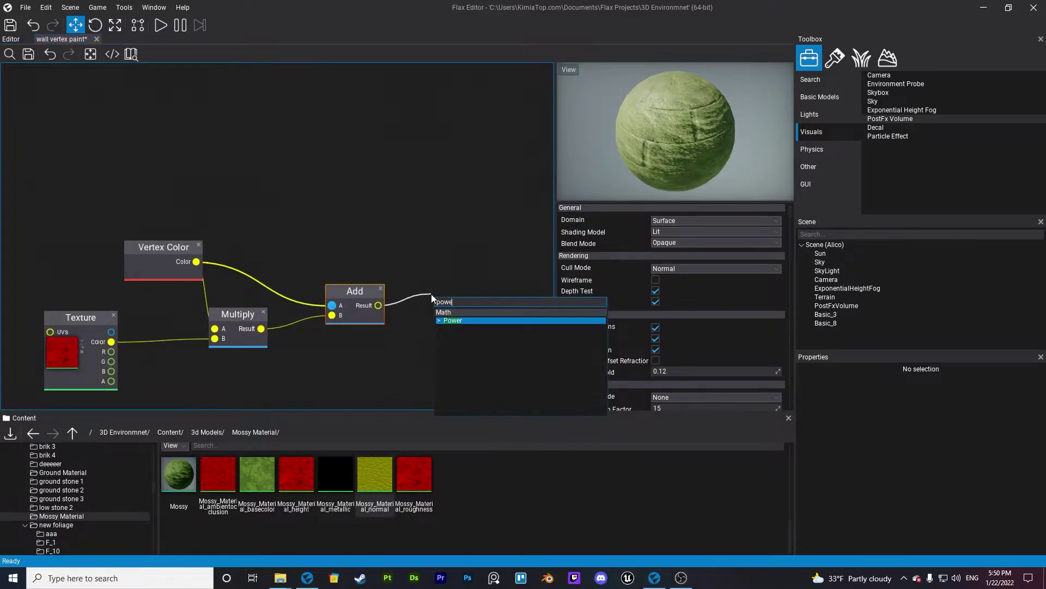
{"action": "key", "text": "Return"}
{"action": "right_click_drag", "start_coordinate": [454, 262], "coordinate": [321, 251]}
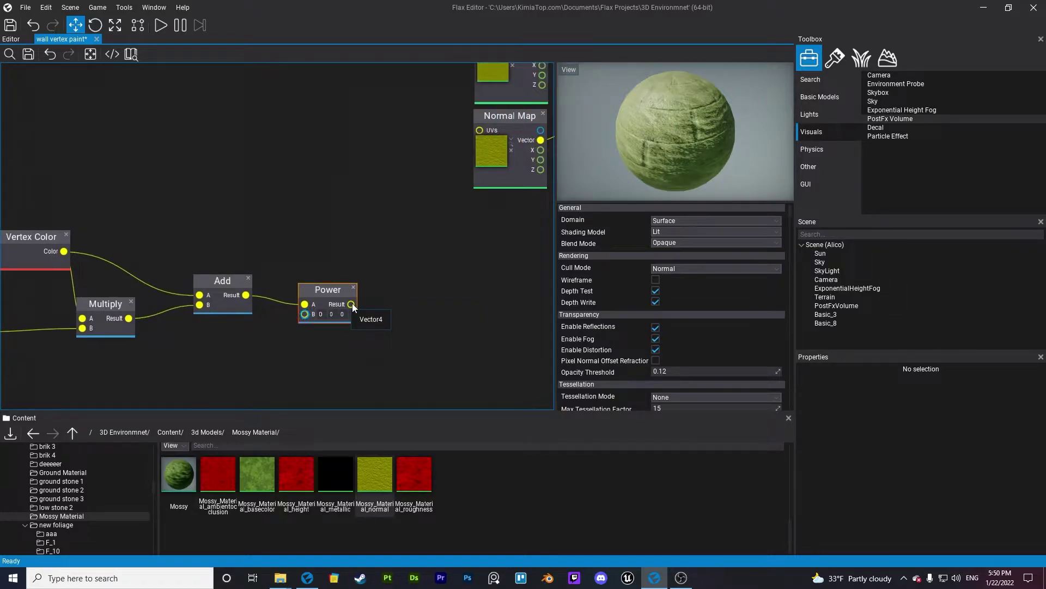
{"action": "left_click_drag", "start_coordinate": [351, 304], "coordinate": [398, 294]}
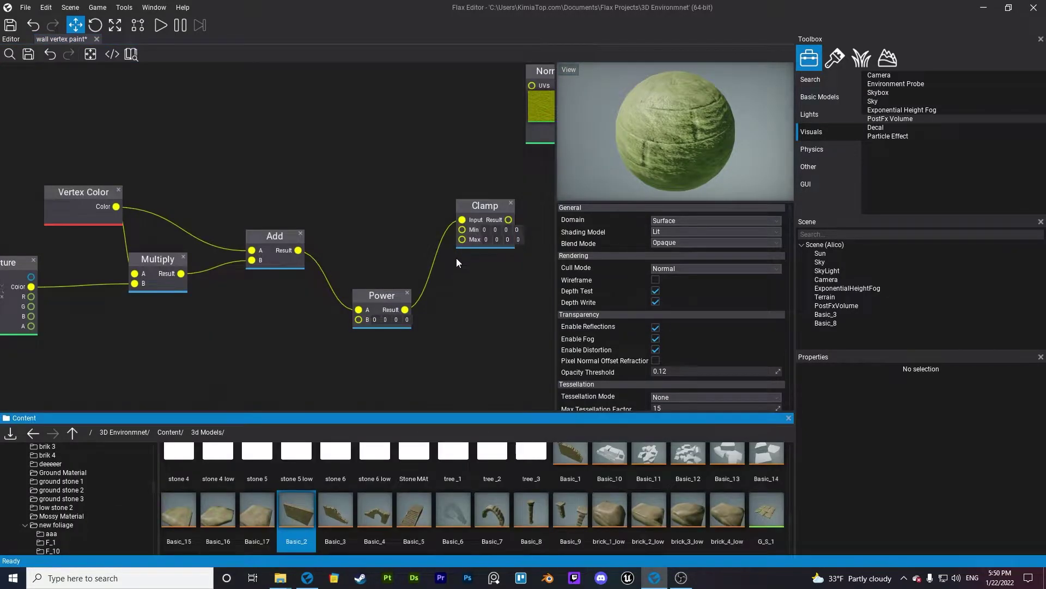
{"action": "right_click_drag", "start_coordinate": [456, 258], "coordinate": [375, 241]}
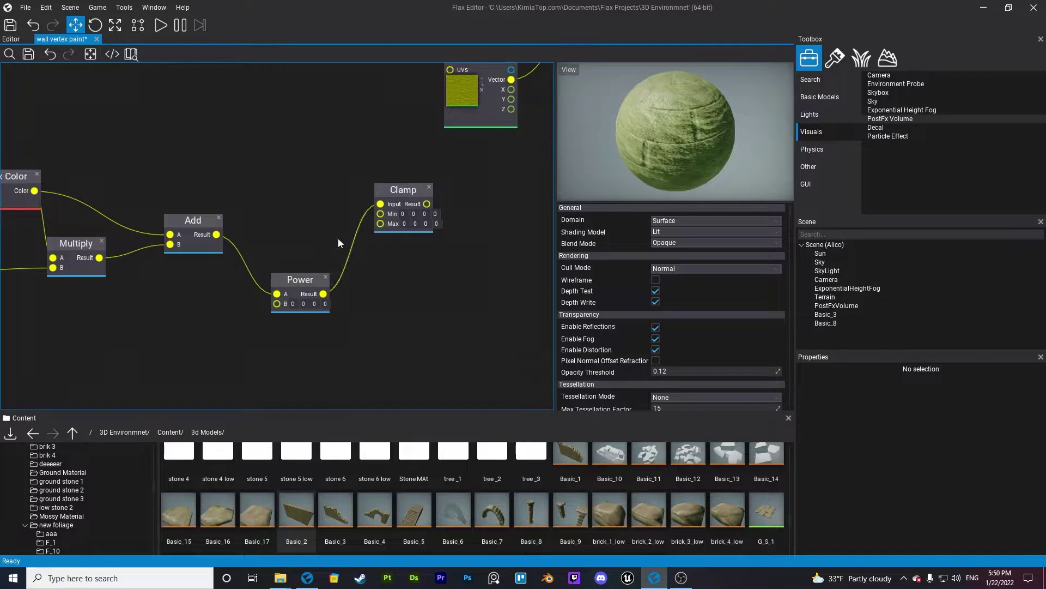
{"action": "left_click", "coordinate": [326, 277]}
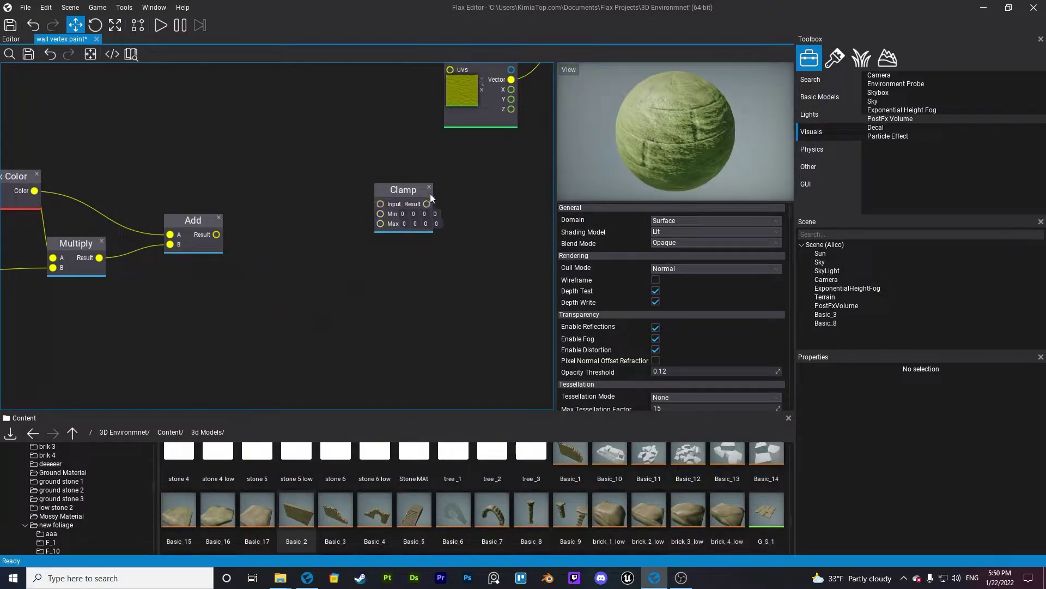
{"action": "left_click", "coordinate": [430, 186]}
Feed the Add result into a new Power node's A input, and drive its B input with a Float node set to 1
{"action": "right_click_drag", "start_coordinate": [248, 230], "coordinate": [338, 244]}
{"action": "left_click_drag", "start_coordinate": [258, 263], "coordinate": [331, 265]}
{"action": "type", "text": "powe"}
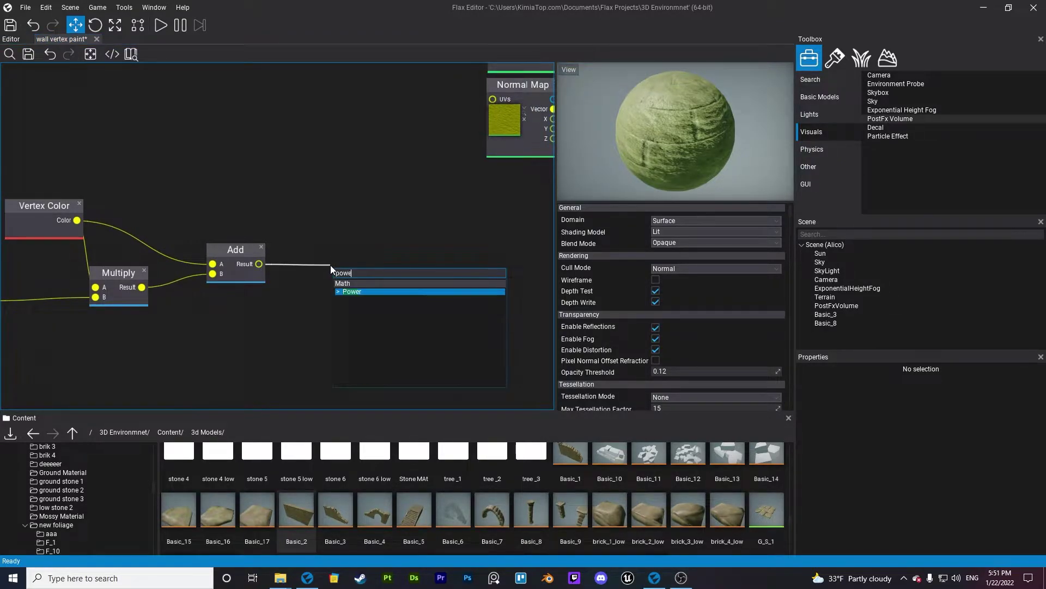
{"action": "key", "text": "Return"}
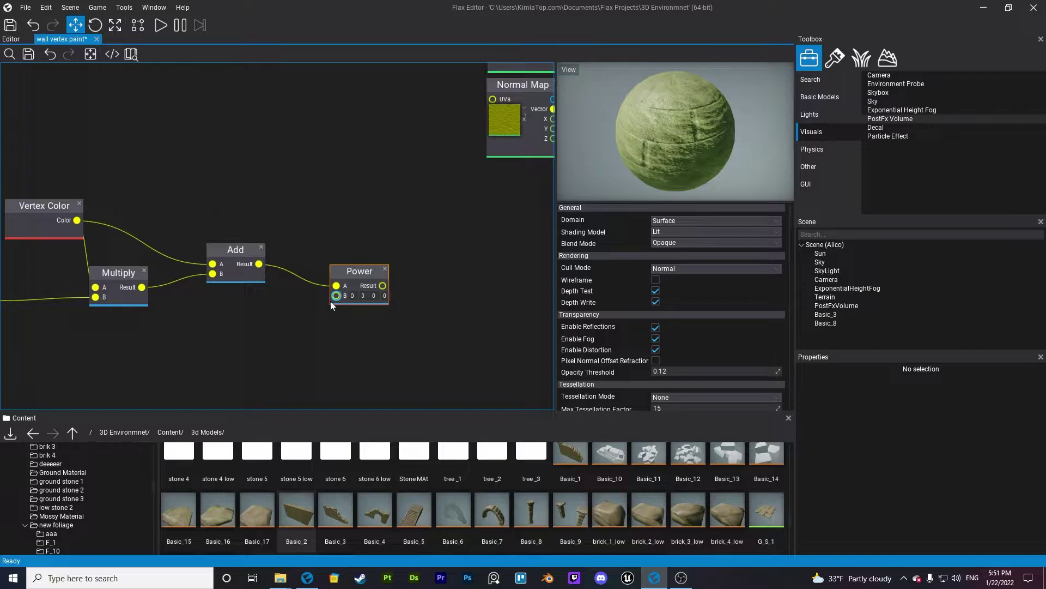
{"action": "left_click_drag", "start_coordinate": [337, 296], "coordinate": [276, 329]}
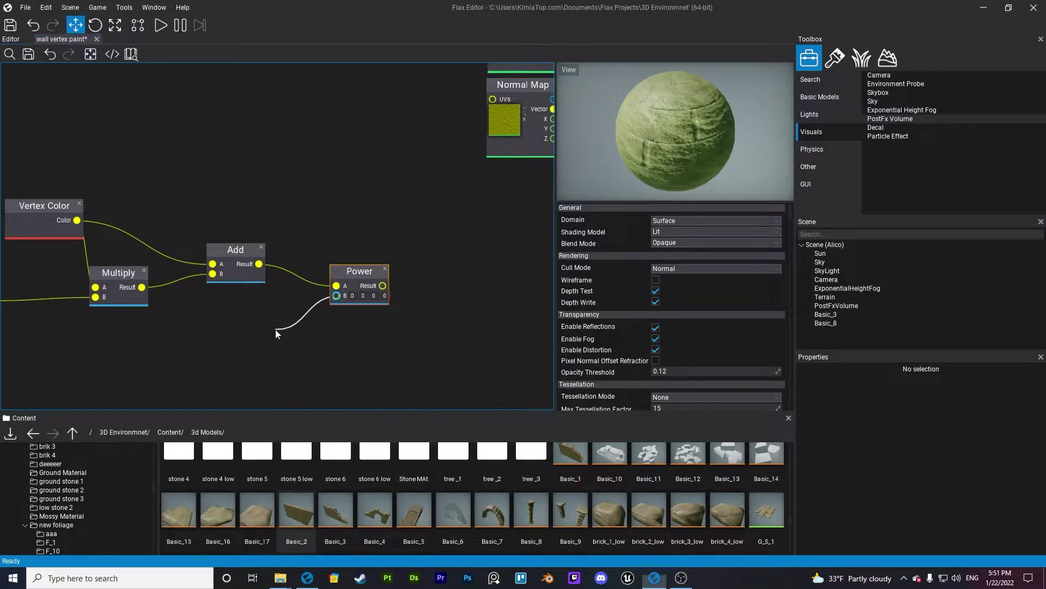
{"action": "type", "text": "float"}
{"action": "key", "text": "Return"}
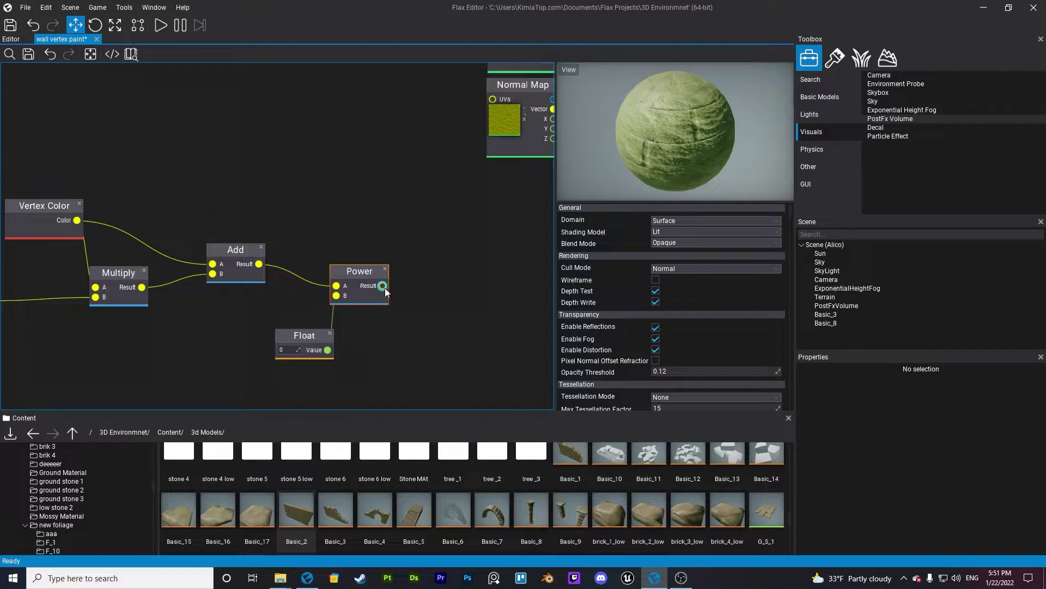
{"action": "left_click", "coordinate": [284, 349]}
{"action": "type", "text": "1"}
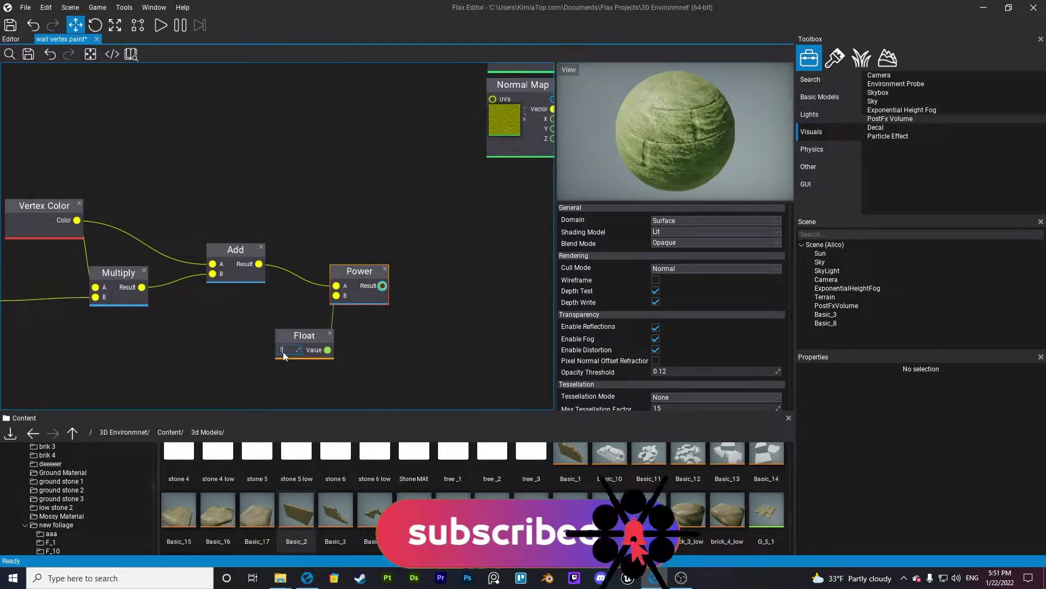
{"action": "key", "text": "Return"}
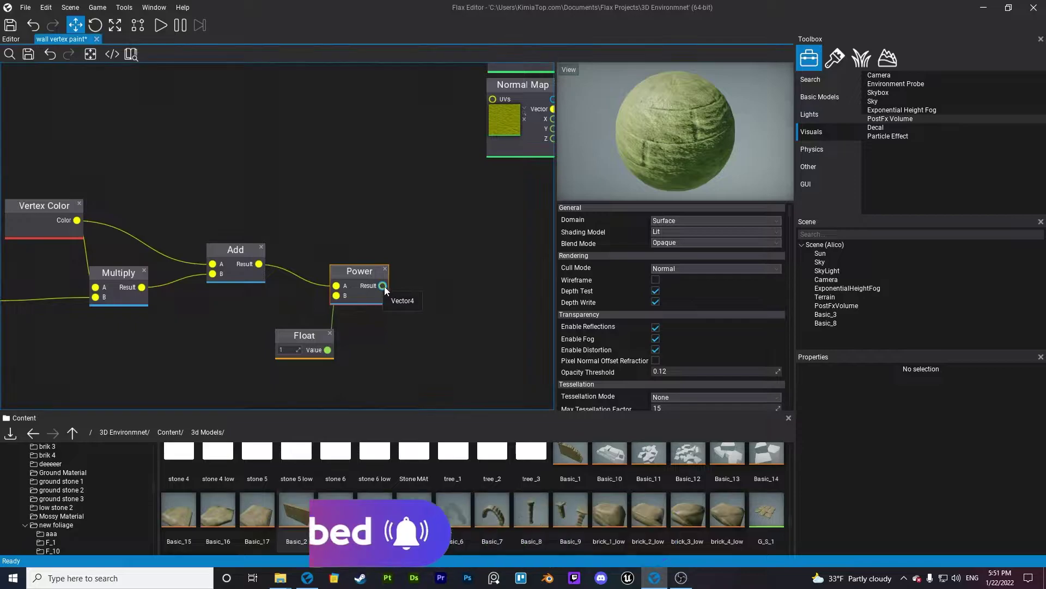
Add a Clamp node after the Power node and connect its Result to the Alpha of the normal map Lerp
{"action": "left_click_drag", "start_coordinate": [383, 286], "coordinate": [459, 270]}
{"action": "type", "text": "clamp"}
{"action": "key", "text": "Return"}
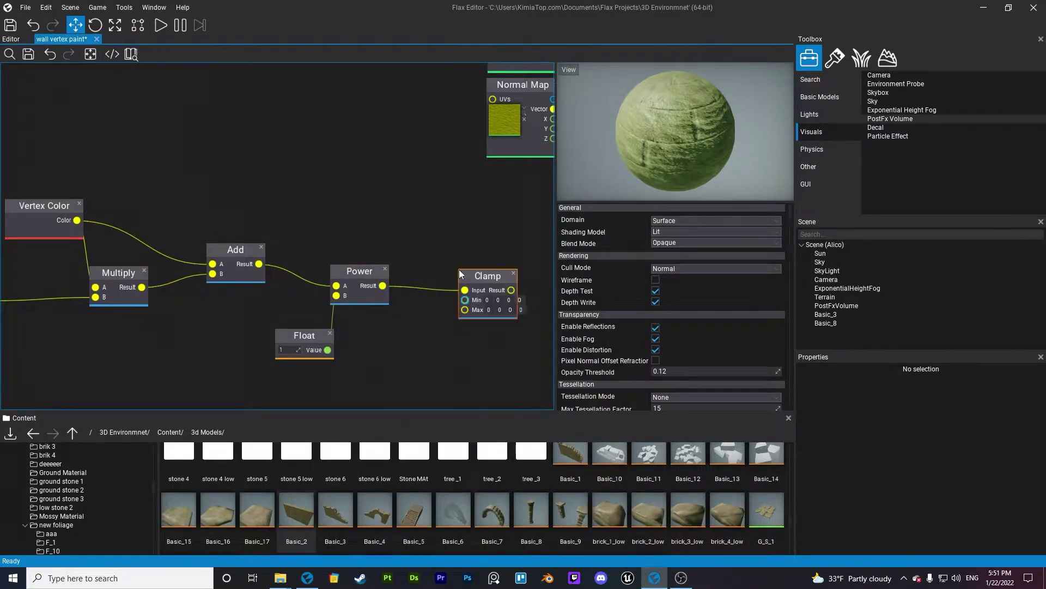
{"action": "right_click_drag", "start_coordinate": [469, 228], "coordinate": [261, 262]}
{"action": "left_click_drag", "start_coordinate": [290, 329], "coordinate": [409, 100]}
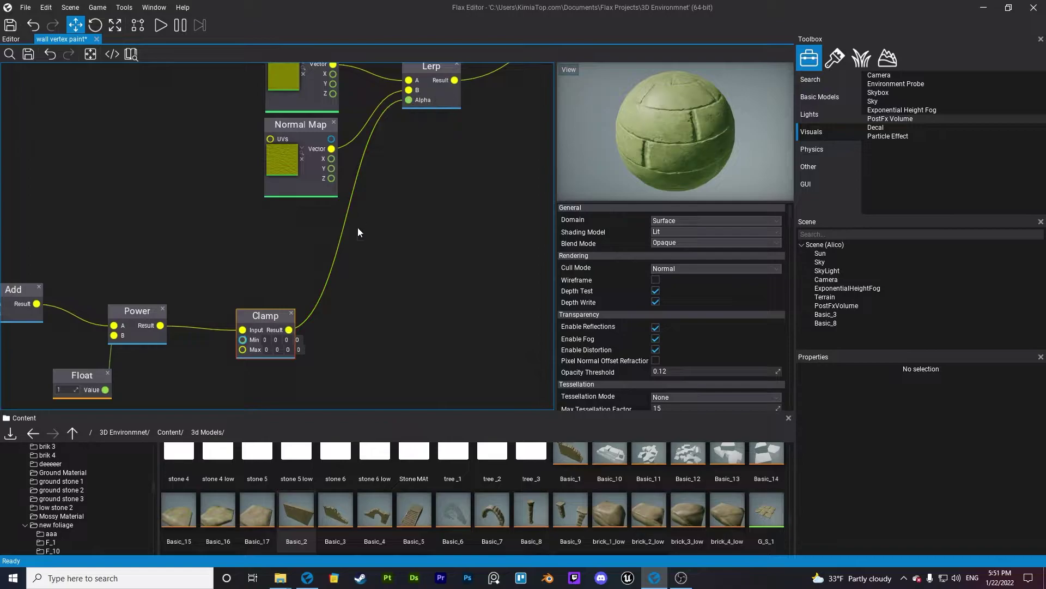
Set the Clamp node's Max to 10, connect its Result to the color Lerp's Alpha, and save the material
{"action": "left_click", "coordinate": [279, 350]}
{"action": "type", "text": "10"}
{"action": "scroll", "coordinate": [376, 270], "scroll_direction": "down", "scroll_amount": 2}
{"action": "right_click_drag", "start_coordinate": [408, 252], "coordinate": [332, 313]}
{"action": "left_click_drag", "start_coordinate": [217, 373], "coordinate": [349, 101]}
{"action": "right_click_drag", "start_coordinate": [312, 139], "coordinate": [412, 230]}
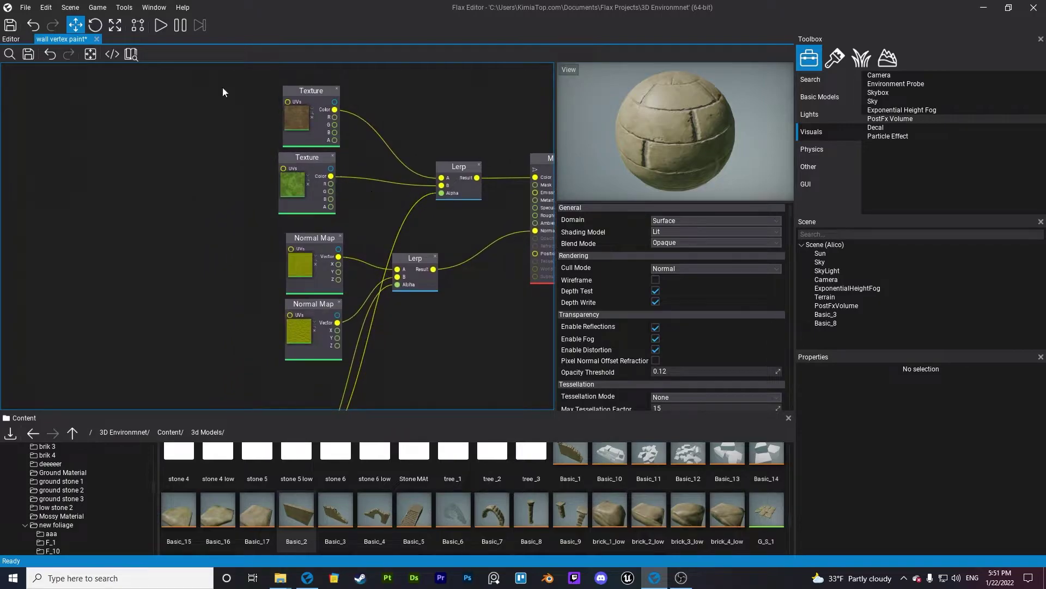
{"action": "left_click", "coordinate": [28, 54]}
Select the Basic_3 wall in the scene and remove its existing vertex colors
{"action": "key", "text": "s"}
{"action": "right_click_drag", "start_coordinate": [395, 175], "coordinate": [396, 175]}
{"action": "key", "text": "w"}
{"action": "key", "text": "s"}
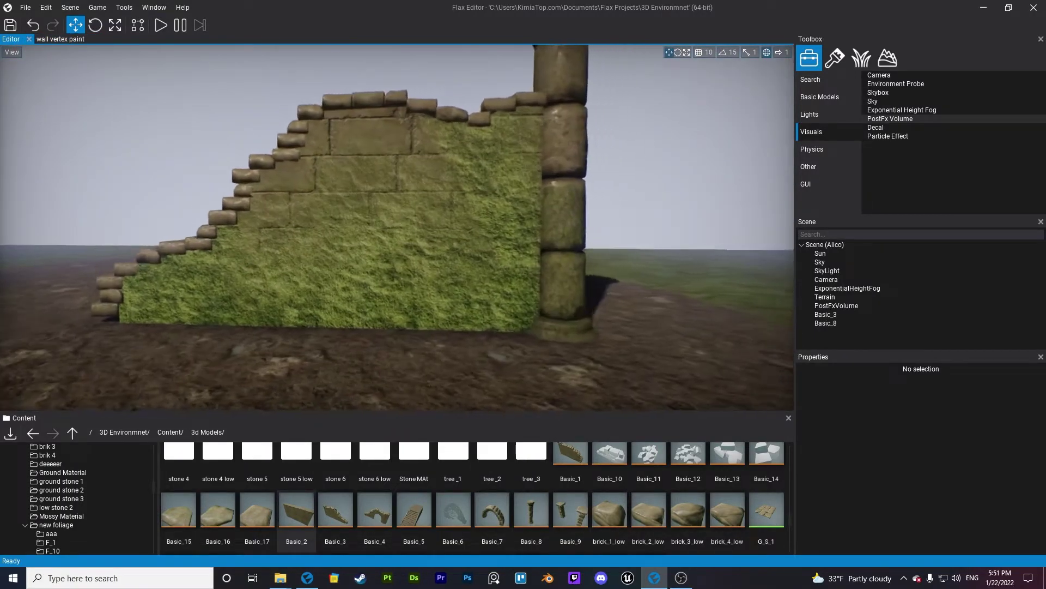
{"action": "left_click", "coordinate": [533, 215]}
{"action": "scroll", "coordinate": [923, 480], "scroll_direction": "down", "scroll_amount": 1}
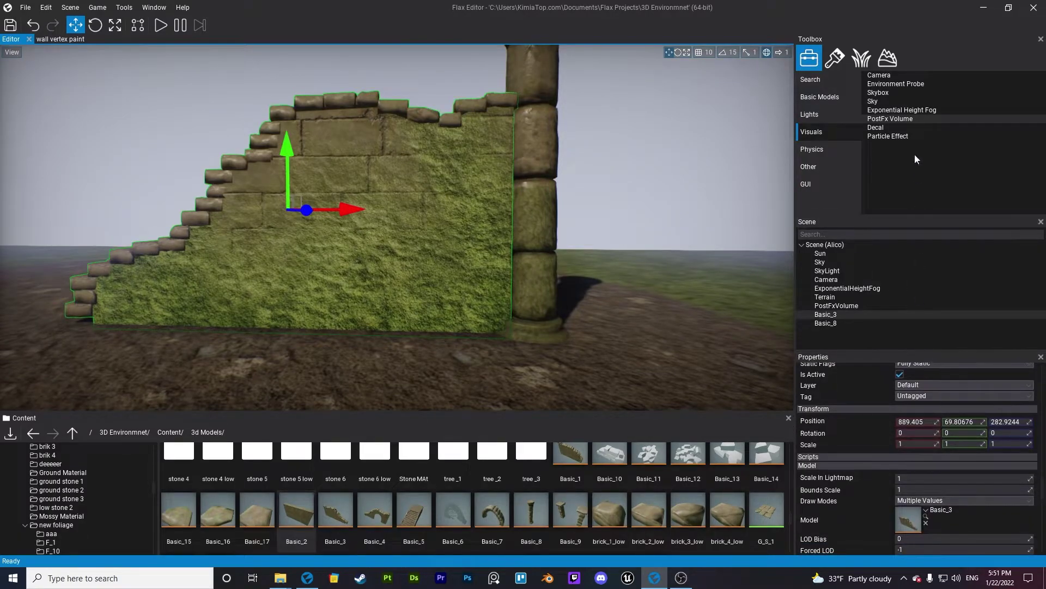
{"action": "left_click", "coordinate": [834, 58]}
{"action": "scroll", "coordinate": [947, 180], "scroll_direction": "down", "scroll_amount": 3}
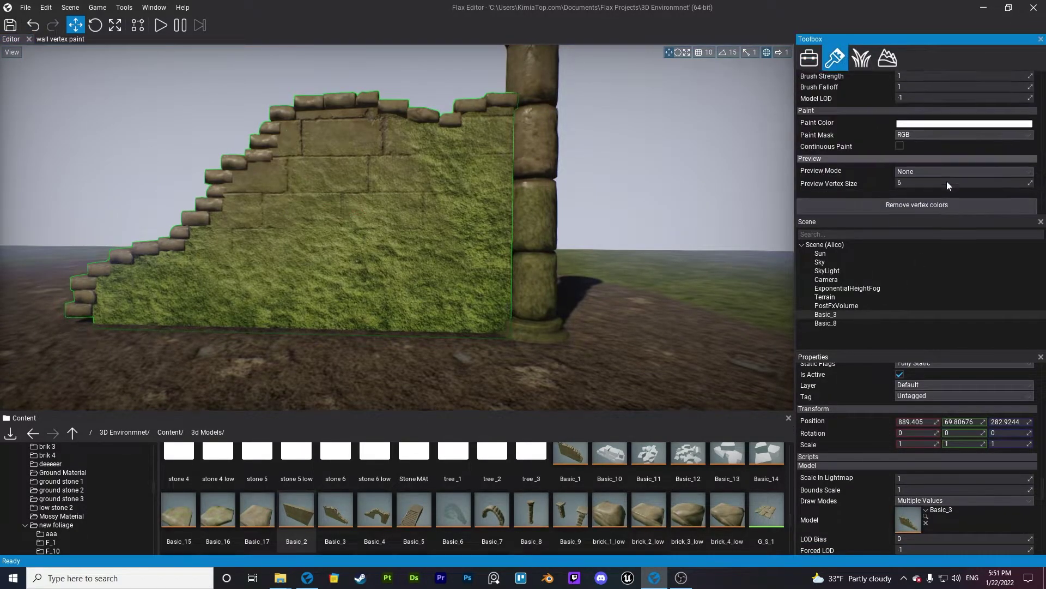
{"action": "left_click", "coordinate": [916, 178]}
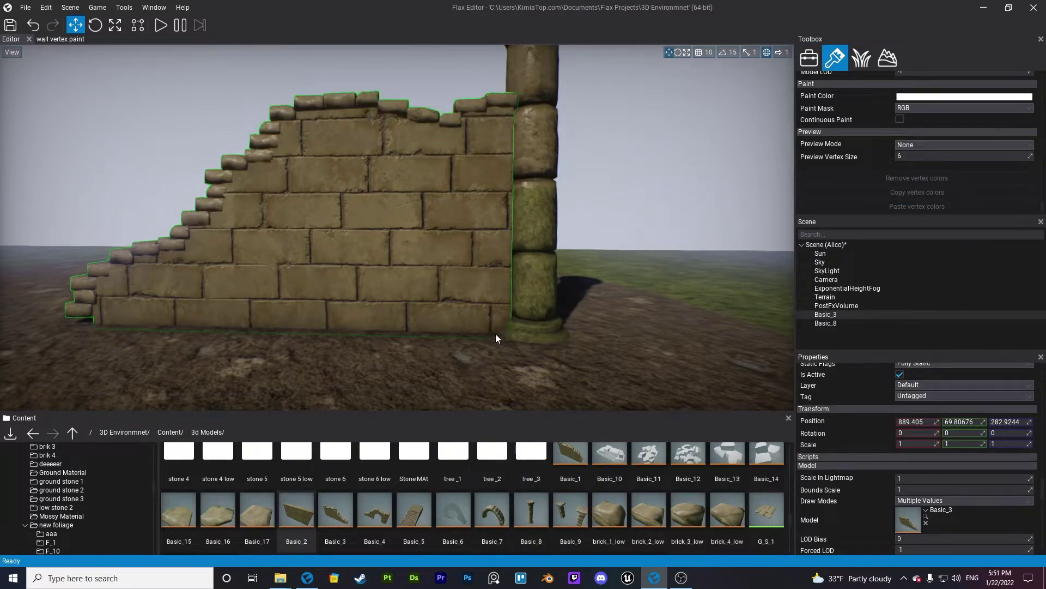
Try painting moss across the wall's lower part near the pillar, and undo the paint strokes
{"action": "left_click_drag", "start_coordinate": [500, 331], "coordinate": [334, 328]}
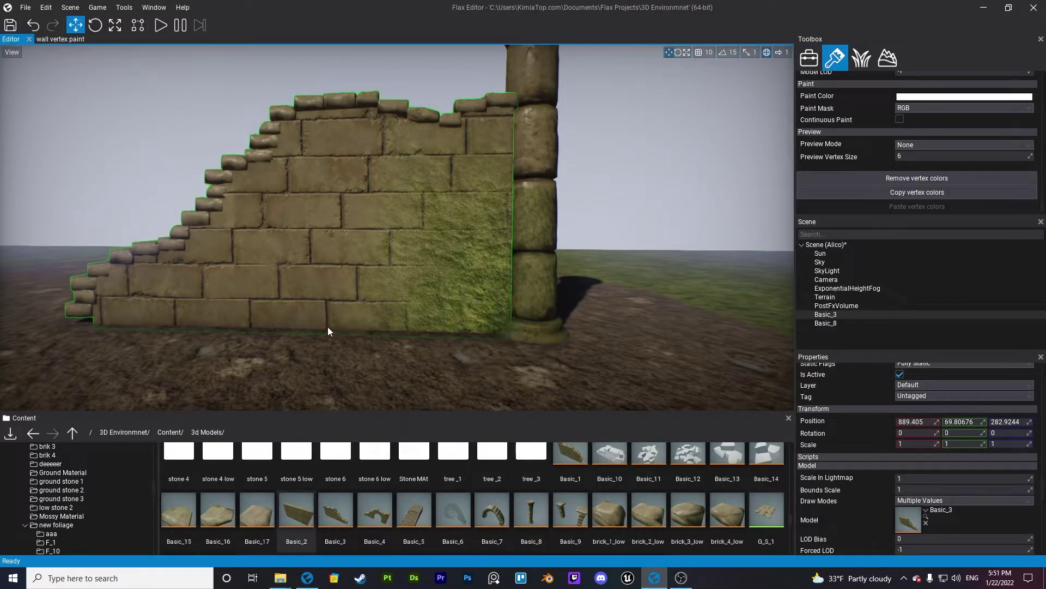
{"action": "key", "text": "ctrl+z"}
{"action": "key", "text": "ctrl+z"}
{"action": "key", "text": "ctrl+z"}
{"action": "key", "text": "ctrl+z"}
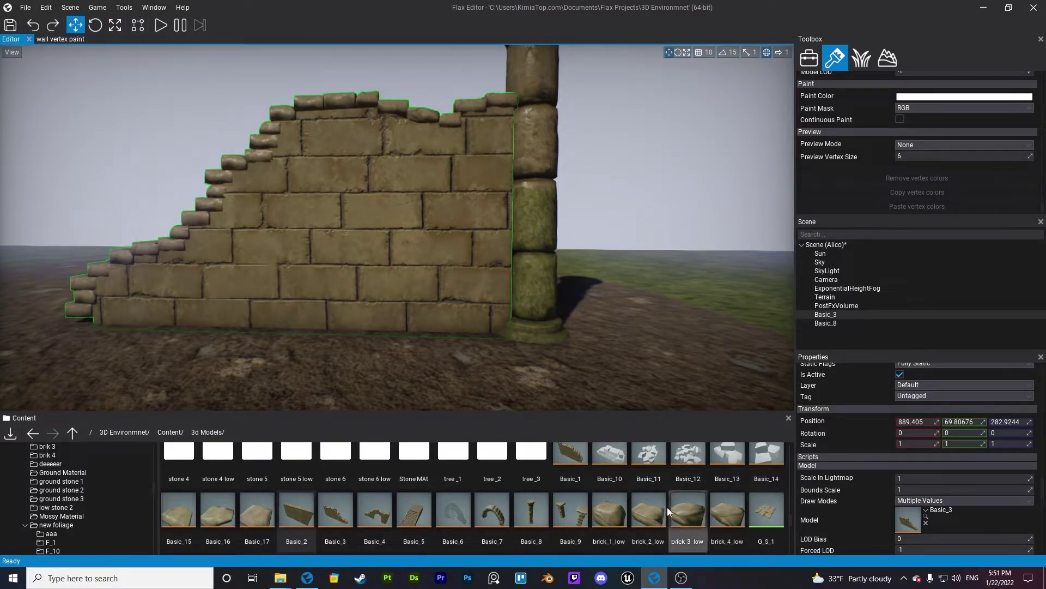
Detach the wall vertex paint material into a floating window beside the scene view
{"action": "left_click", "coordinate": [71, 40]}
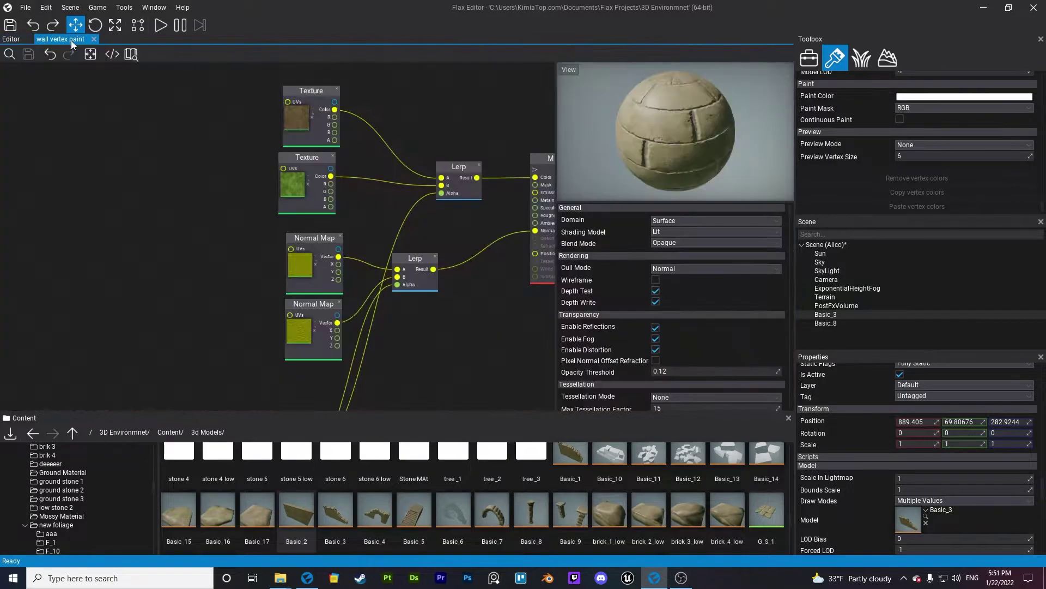
{"action": "left_click_drag", "start_coordinate": [67, 40], "coordinate": [581, 240]}
{"action": "right_click_drag", "start_coordinate": [660, 322], "coordinate": [729, 341]}
{"action": "scroll", "coordinate": [724, 362], "scroll_direction": "down", "scroll_amount": 6}
{"action": "right_click_drag", "start_coordinate": [681, 391], "coordinate": [661, 421]}
{"action": "scroll", "coordinate": [786, 340], "scroll_direction": "up", "scroll_amount": 2}
Add a Texcoords node feeding a Multiply node's A input, and connect a Float node to its B input
{"action": "right_click", "coordinate": [648, 364]}
{"action": "type", "text": "tex"}
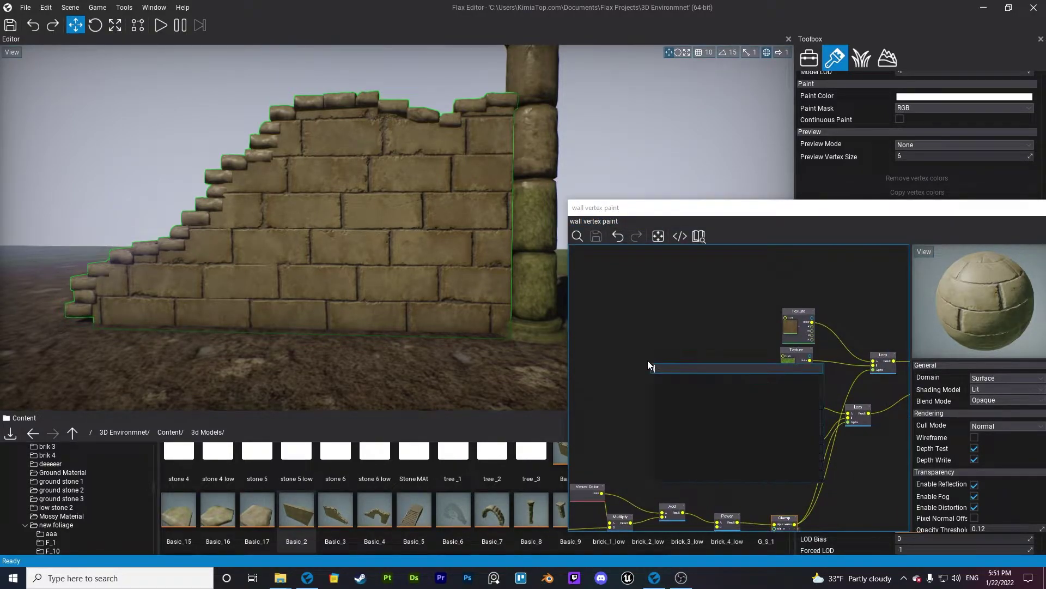
{"action": "key", "text": "Return"}
{"action": "scroll", "coordinate": [684, 382], "scroll_direction": "up", "scroll_amount": 3}
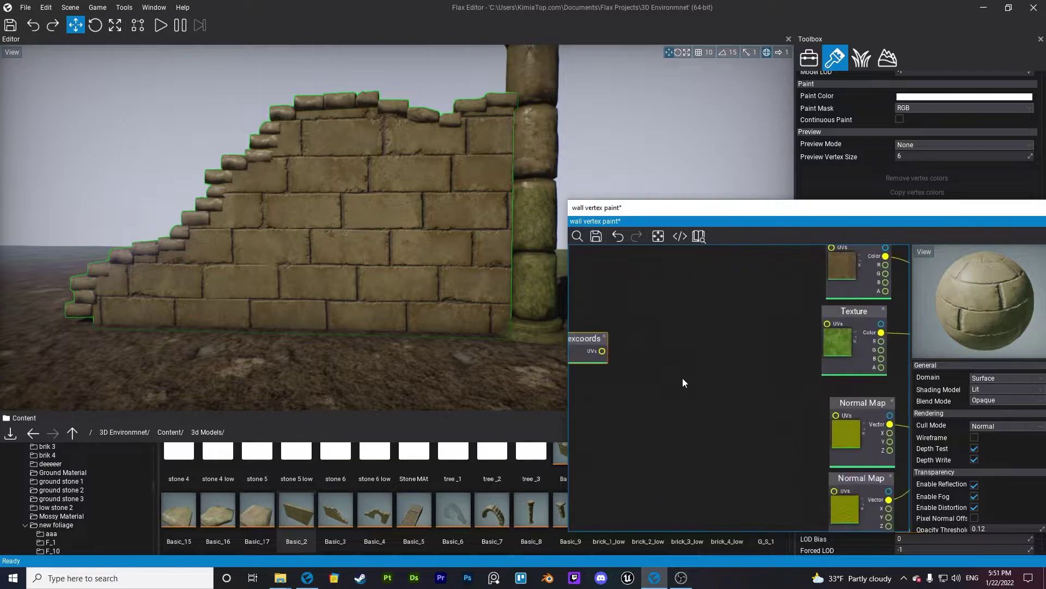
{"action": "left_click_drag", "start_coordinate": [649, 354], "coordinate": [625, 393]}
{"action": "type", "text": "mul"}
{"action": "key", "text": "Return"}
{"action": "type", "text": "fl"}
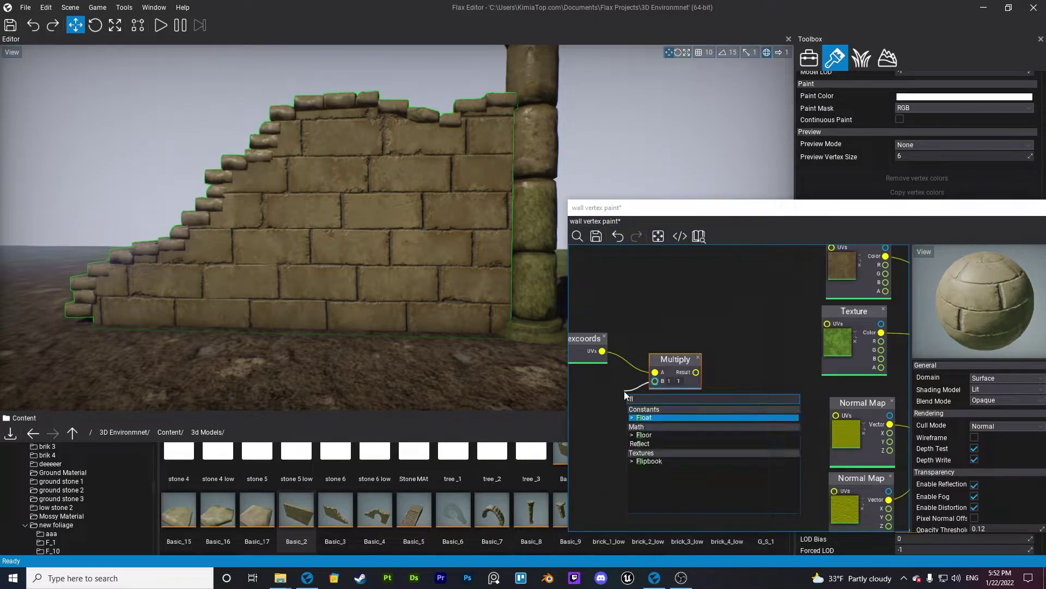
{"action": "left_click", "coordinate": [646, 422]}
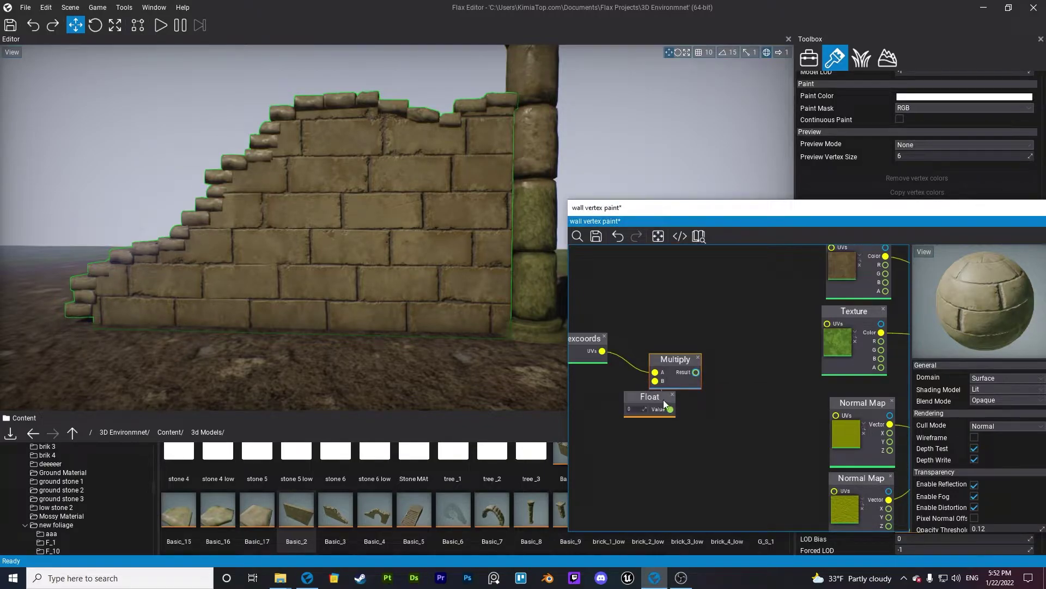
Set the Float multiplier to 2 and connect the Multiply Result to the brick color Texture node's UVs
{"action": "left_click_drag", "start_coordinate": [664, 400], "coordinate": [623, 402]}
{"action": "left_click", "coordinate": [604, 412]}
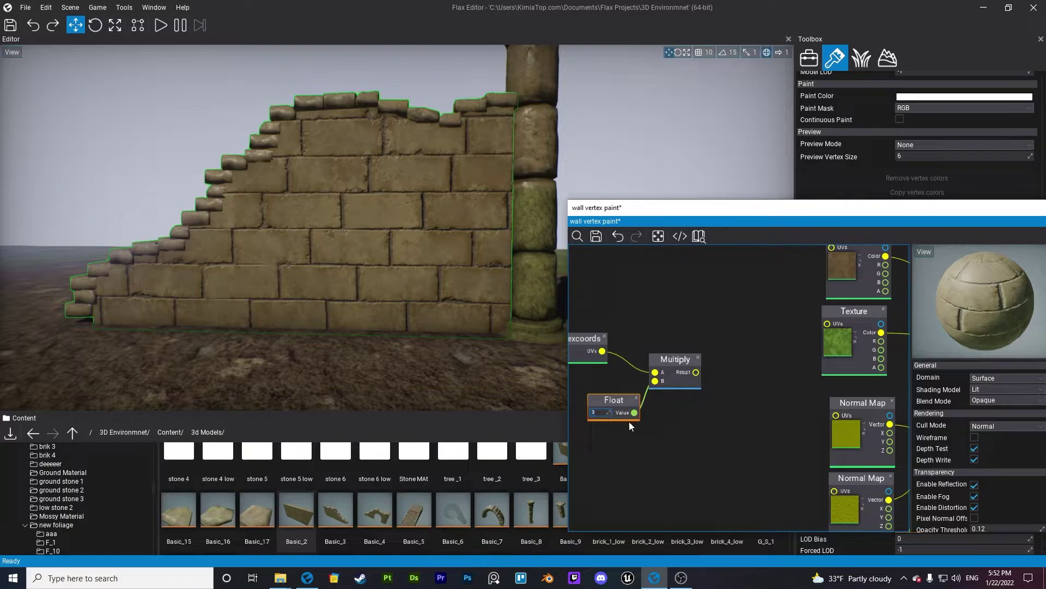
{"action": "key", "text": "BackSpace"}
{"action": "type", "text": "2"}
{"action": "left_click_drag", "start_coordinate": [696, 372], "coordinate": [833, 289]}
{"action": "right_click_drag", "start_coordinate": [780, 387], "coordinate": [694, 354]}
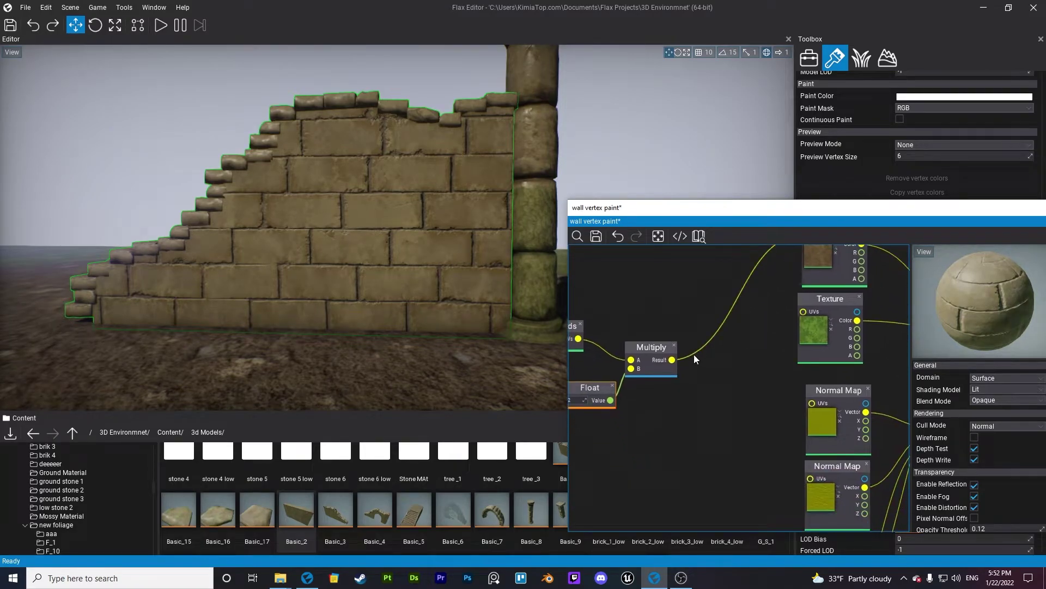
Connect the Multiply Result to the first Normal Map node's UVs and save the material
{"action": "left_click_drag", "start_coordinate": [673, 360], "coordinate": [812, 403]}
{"action": "left_click", "coordinate": [596, 236]}
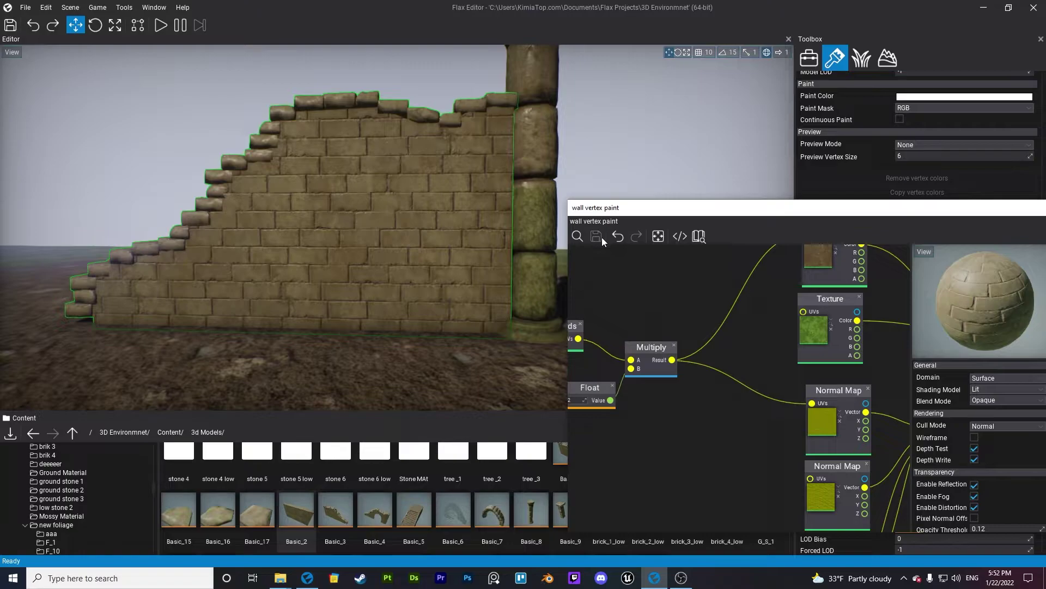
Set the Float tiling multiplier to 3 and save the material
{"action": "right_click_drag", "start_coordinate": [587, 388], "coordinate": [622, 375]}
{"action": "key", "text": "BackSpace"}
{"action": "type", "text": "3"}
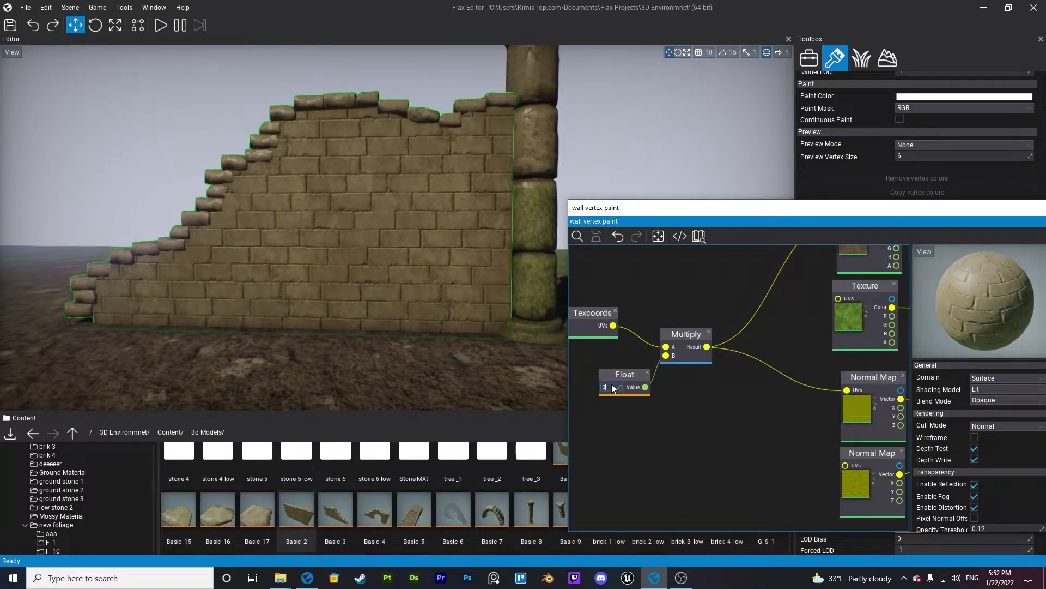
{"action": "key", "text": "Return"}
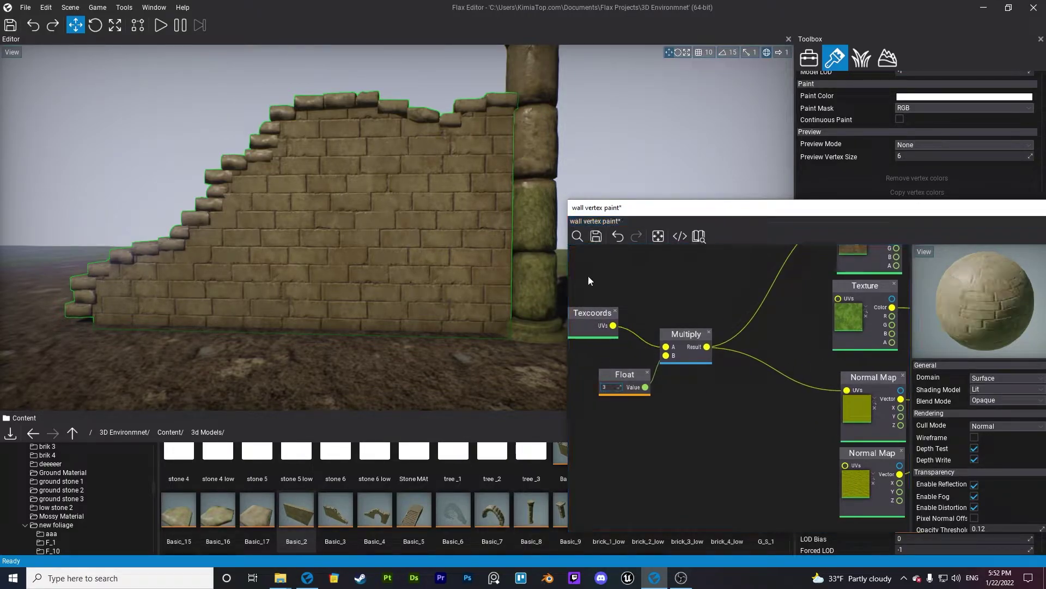
{"action": "left_click", "coordinate": [595, 242]}
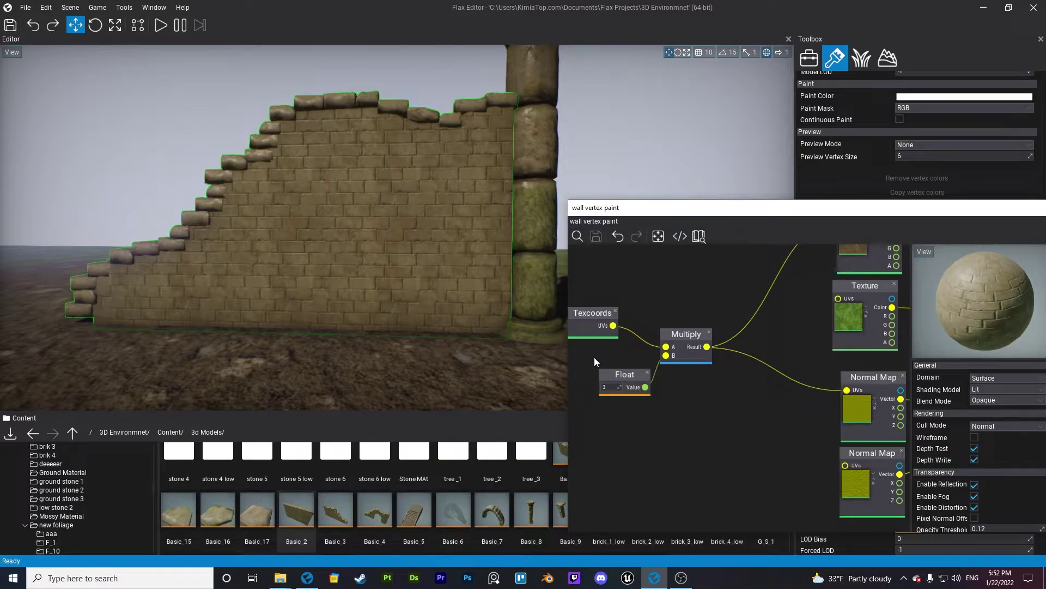
Set the Float tiling multiplier to 2.5 and save the material
{"action": "left_click", "coordinate": [609, 386]}
{"action": "type", "text": "2.5"}
{"action": "key", "text": "Return"}
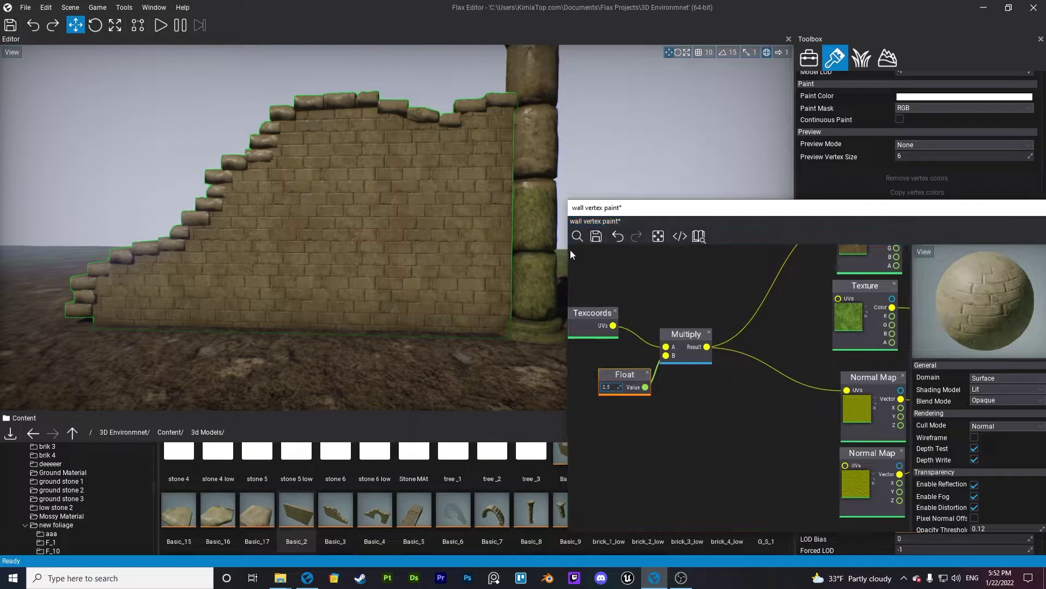
{"action": "left_click", "coordinate": [595, 239]}
{"action": "right_click", "coordinate": [630, 209]}
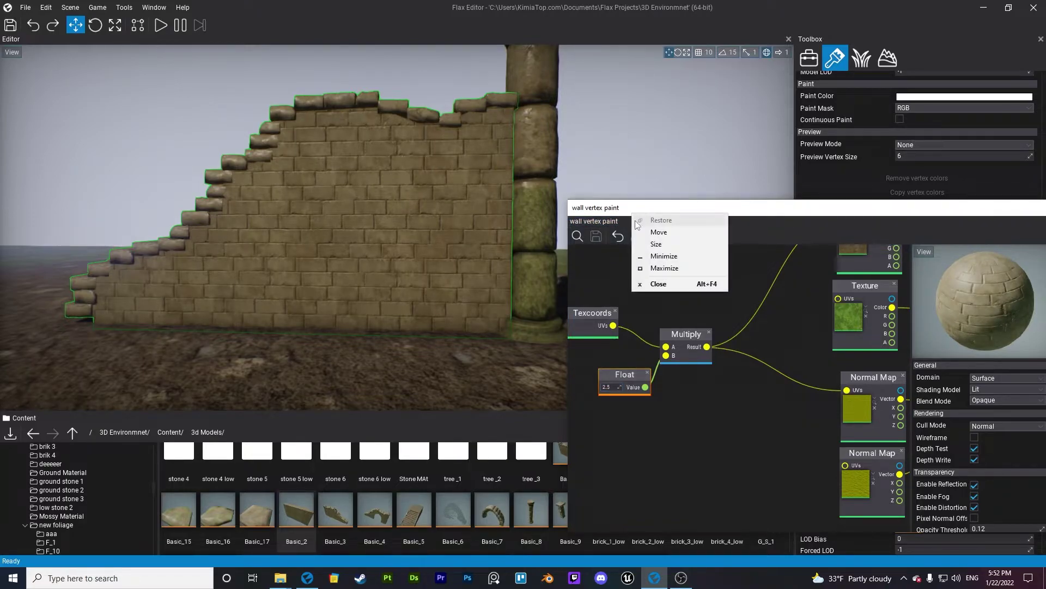
{"action": "left_click", "coordinate": [597, 269]}
Try a moss stroke on the wall's lower part near the pillar, and undo it
{"action": "right_click_drag", "start_coordinate": [361, 205], "coordinate": [381, 213]}
{"action": "left_click", "coordinate": [438, 299]}
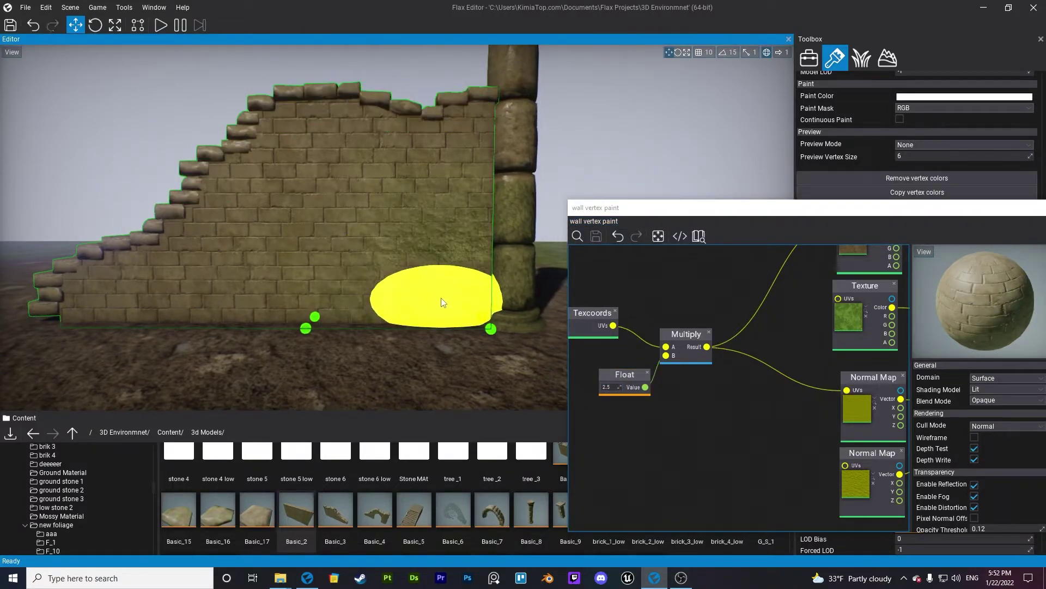
{"action": "key", "text": "ctrl+z"}
Connect the Multiply Result to the UVs of the mossy Texture and the second Normal Map, and save the material
{"action": "right_click_drag", "start_coordinate": [644, 362], "coordinate": [726, 252]}
{"action": "right_click", "coordinate": [719, 266]}
{"action": "left_click", "coordinate": [711, 321]}
{"action": "right_click_drag", "start_coordinate": [740, 311], "coordinate": [612, 367]}
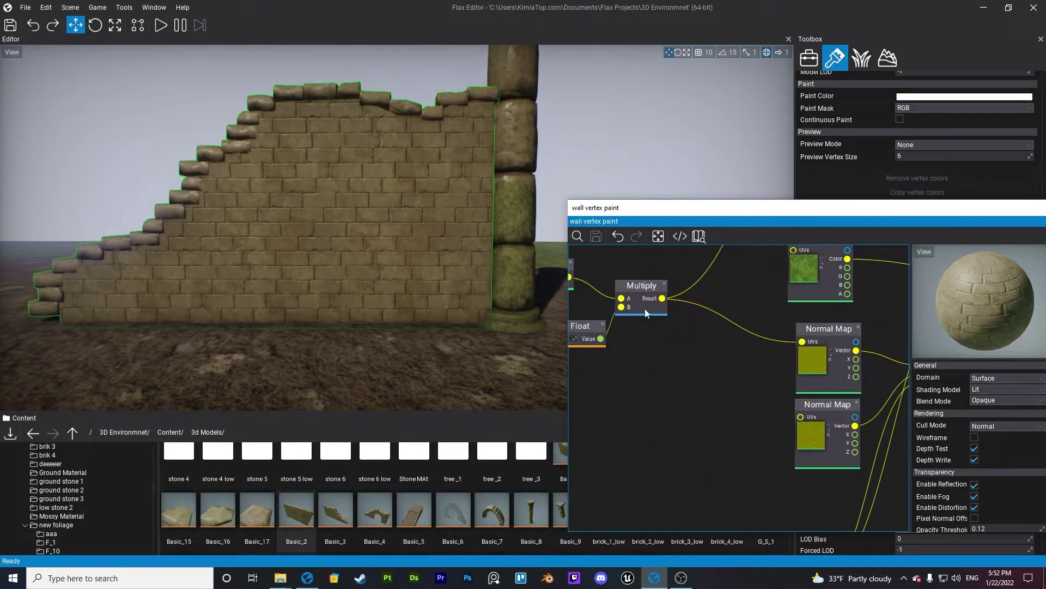
{"action": "mouse_move", "coordinate": [662, 299]}
{"action": "left_mouse_down"}
{"action": "mouse_move", "coordinate": [764, 344]}
{"action": "mouse_move", "coordinate": [792, 262]}
{"action": "mouse_move", "coordinate": [794, 316]}
{"action": "left_mouse_up"}
{"action": "right_click_drag", "start_coordinate": [733, 385], "coordinate": [705, 320]}
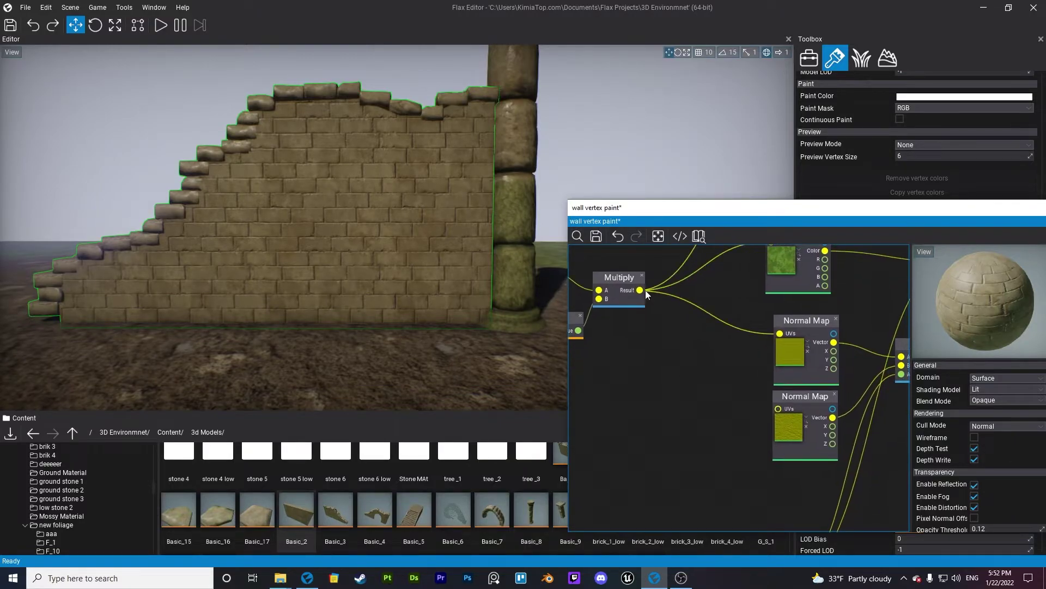
{"action": "left_click_drag", "start_coordinate": [640, 290], "coordinate": [778, 409]}
{"action": "left_click", "coordinate": [597, 236]}
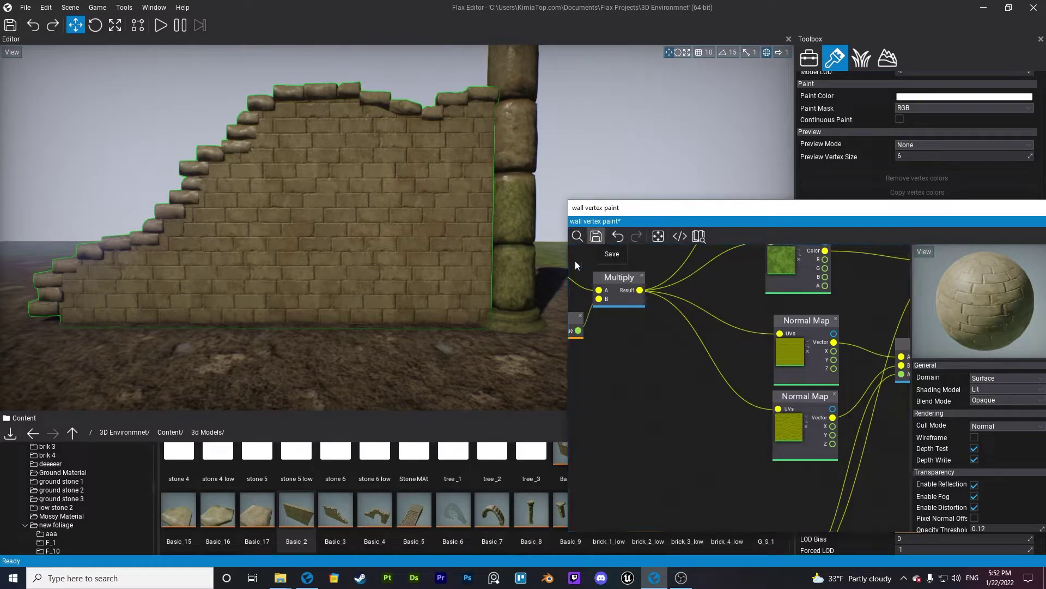
Try painting moss from the wall's lower part up to its middle, and undo the paint
{"action": "mouse_move", "coordinate": [430, 313]}
{"action": "left_mouse_down"}
{"action": "mouse_move", "coordinate": [341, 296]}
{"action": "mouse_move", "coordinate": [459, 227]}
{"action": "mouse_move", "coordinate": [290, 254]}
{"action": "left_mouse_up"}
{"action": "key", "text": "ctrl+z"}
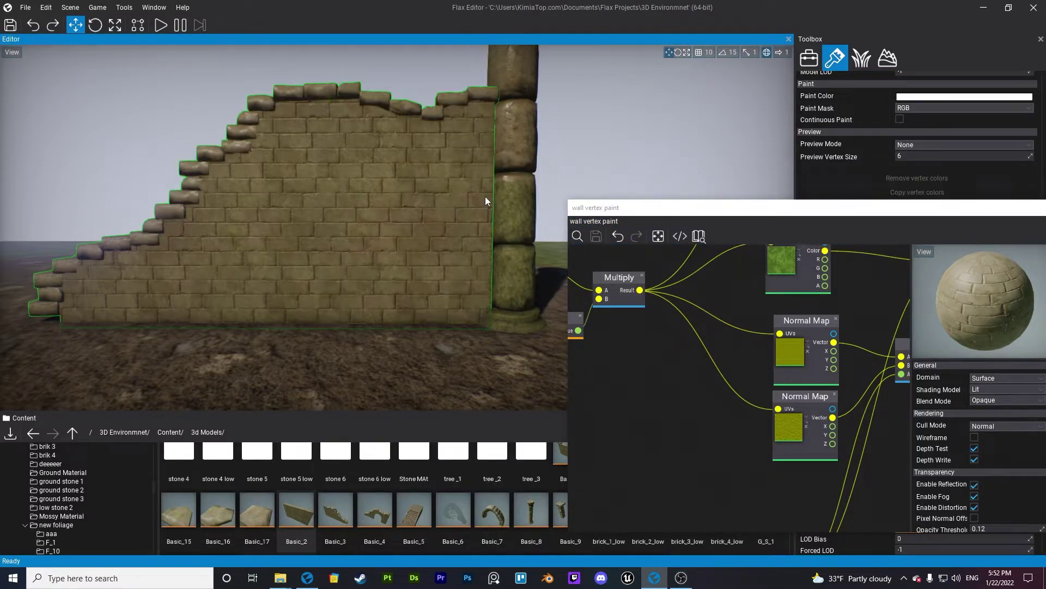
Duplicate the Texcoords, Float and Multiply nodes to drive the red mask Texture's UVs, and save the material
{"action": "right_click_drag", "start_coordinate": [642, 346], "coordinate": [729, 273]}
{"action": "right_click_drag", "start_coordinate": [606, 391], "coordinate": [800, 295]}
{"action": "right_click_drag", "start_coordinate": [717, 309], "coordinate": [782, 282]}
{"action": "scroll", "coordinate": [747, 349], "scroll_direction": "down", "scroll_amount": 5}
{"action": "left_click_drag", "start_coordinate": [842, 327], "coordinate": [707, 433]}
{"action": "key", "text": "ctrl+d"}
{"action": "scroll", "coordinate": [649, 387], "scroll_direction": "up", "scroll_amount": 3}
{"action": "right_click_drag", "start_coordinate": [622, 440], "coordinate": [701, 423]}
{"action": "left_click", "coordinate": [619, 415]}
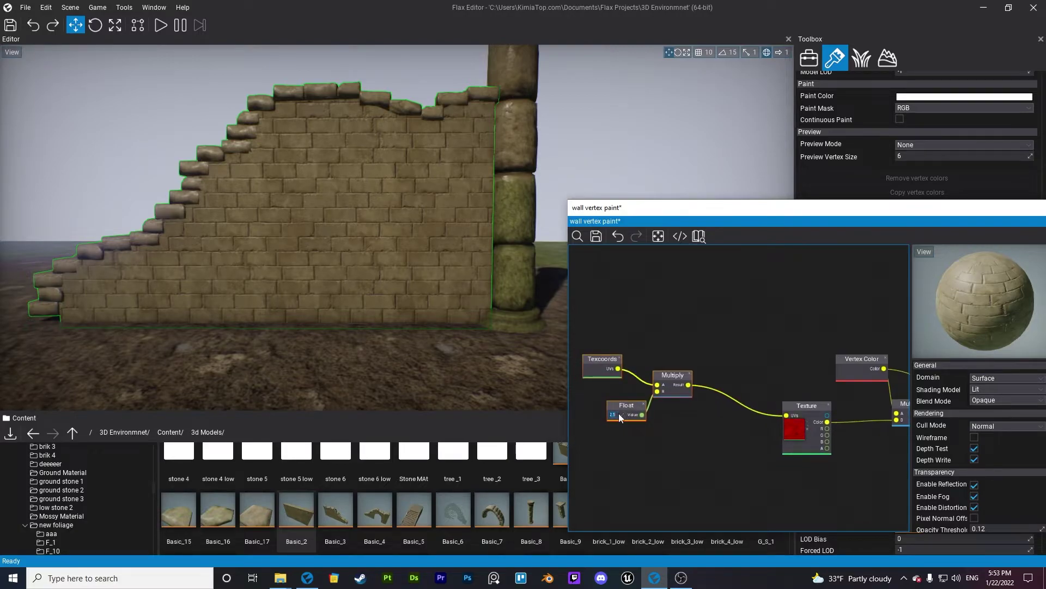
{"action": "right_click_drag", "start_coordinate": [732, 311], "coordinate": [647, 285]}
{"action": "left_click", "coordinate": [602, 240]}
Paint moss across the wall's lower part, starting beside the pillar
{"action": "right_click_drag", "start_coordinate": [744, 343], "coordinate": [609, 310]}
{"action": "scroll", "coordinate": [805, 366], "scroll_direction": "up", "scroll_amount": 3}
{"action": "right_click_drag", "start_coordinate": [806, 365], "coordinate": [686, 371]}
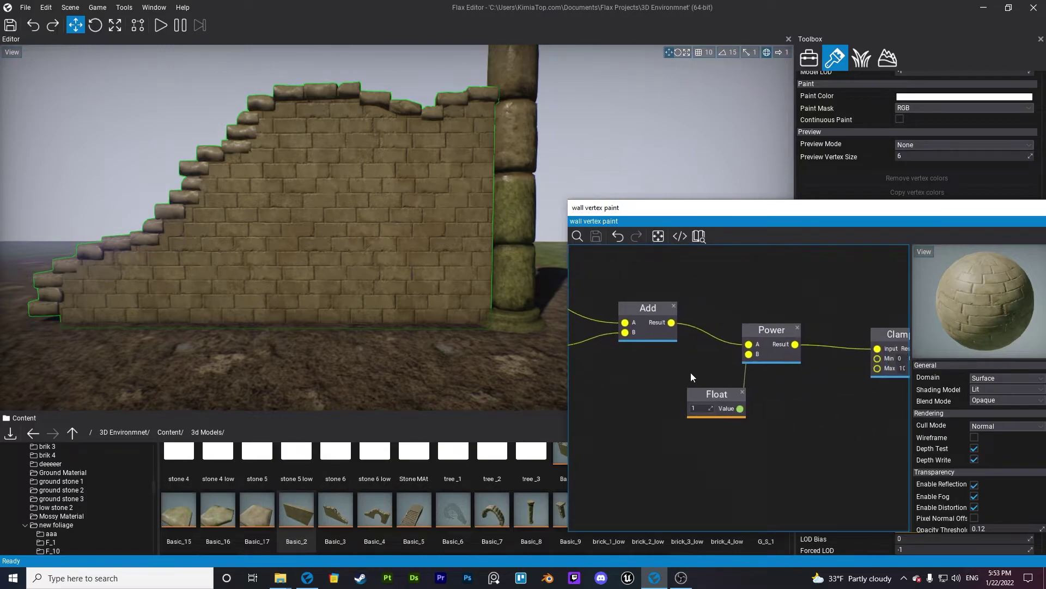
{"action": "scroll", "coordinate": [703, 404], "scroll_direction": "up", "scroll_amount": 1}
{"action": "left_click", "coordinate": [461, 322]}
{"action": "left_click_drag", "start_coordinate": [460, 319], "coordinate": [327, 303]}
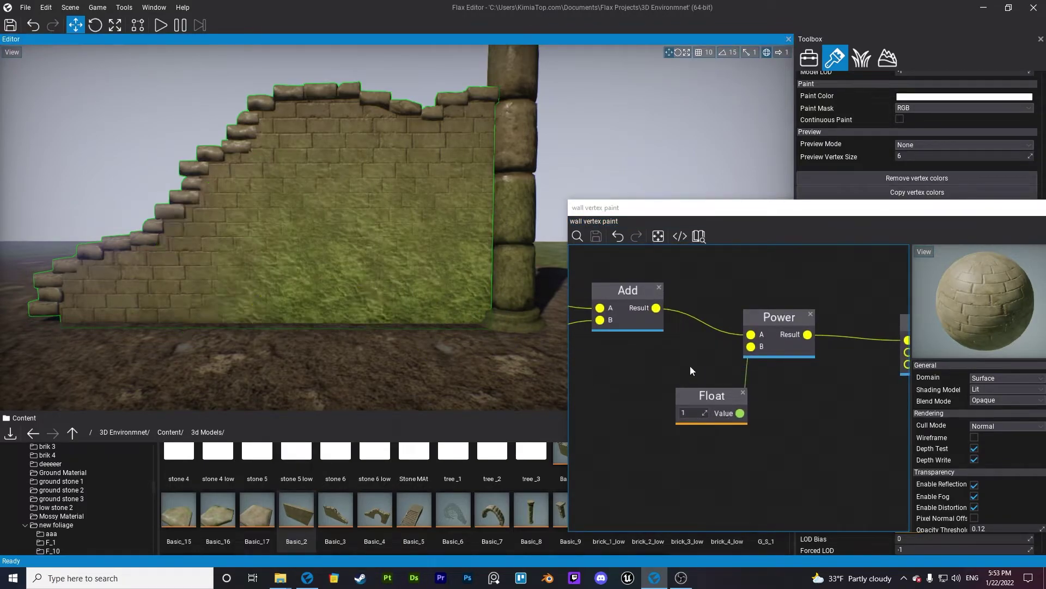
Set the Float feeding the Power node to 10, save, and extend the painted moss along the wall's base
{"action": "left_click", "coordinate": [691, 410]}
{"action": "double_click", "coordinate": [691, 412]}
{"action": "type", "text": "10"}
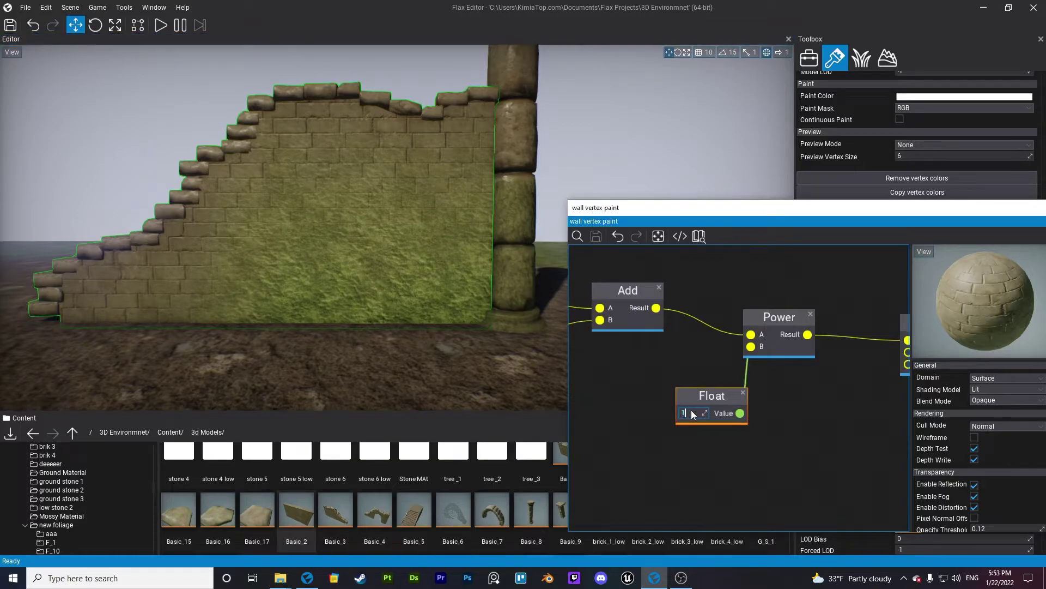
{"action": "left_click", "coordinate": [596, 236]}
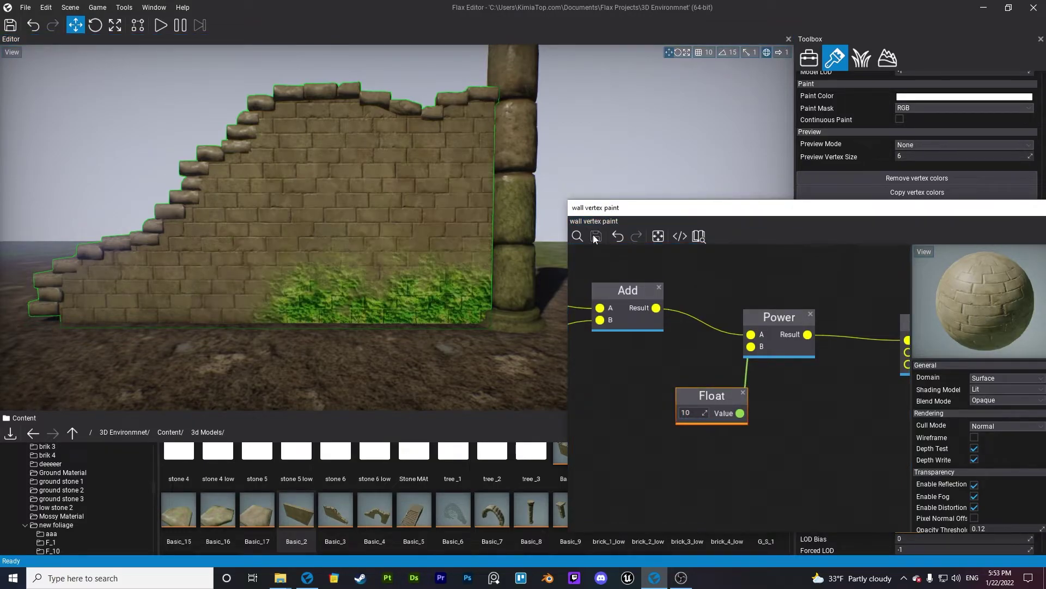
{"action": "mouse_move", "coordinate": [246, 308]}
{"action": "left_mouse_down"}
{"action": "mouse_move", "coordinate": [191, 315]}
{"action": "mouse_move", "coordinate": [359, 273]}
{"action": "mouse_move", "coordinate": [415, 296]}
{"action": "mouse_move", "coordinate": [409, 252]}
{"action": "mouse_move", "coordinate": [484, 372]}
{"action": "left_mouse_up"}
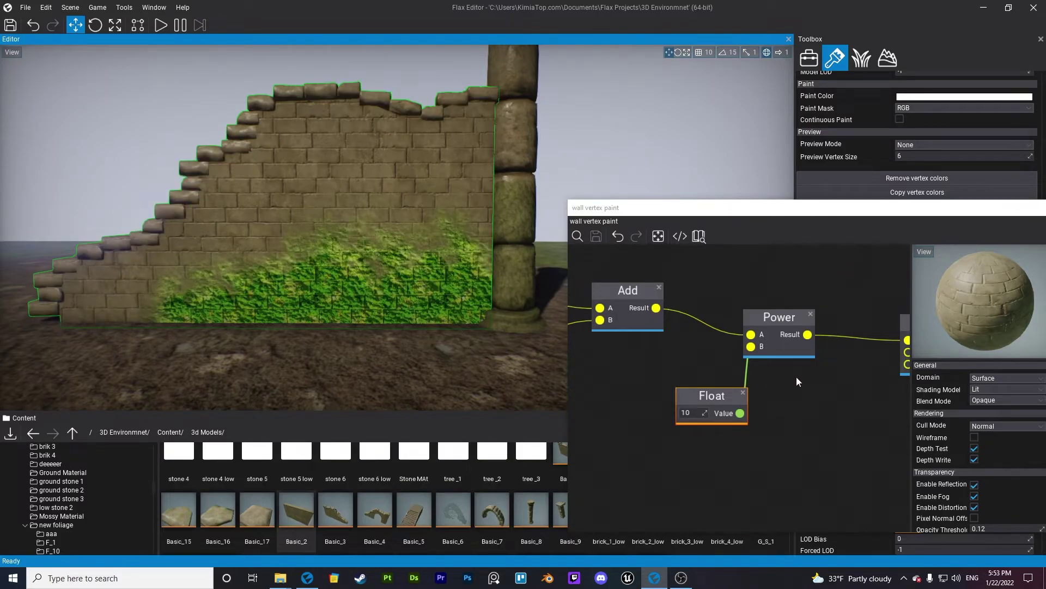
Set the Clamp node's first Max value to 1 and save the material
{"action": "right_click_drag", "start_coordinate": [861, 406], "coordinate": [731, 409]}
{"action": "right_click_drag", "start_coordinate": [805, 412], "coordinate": [719, 414]}
{"action": "scroll", "coordinate": [742, 385], "scroll_direction": "up", "scroll_amount": 3}
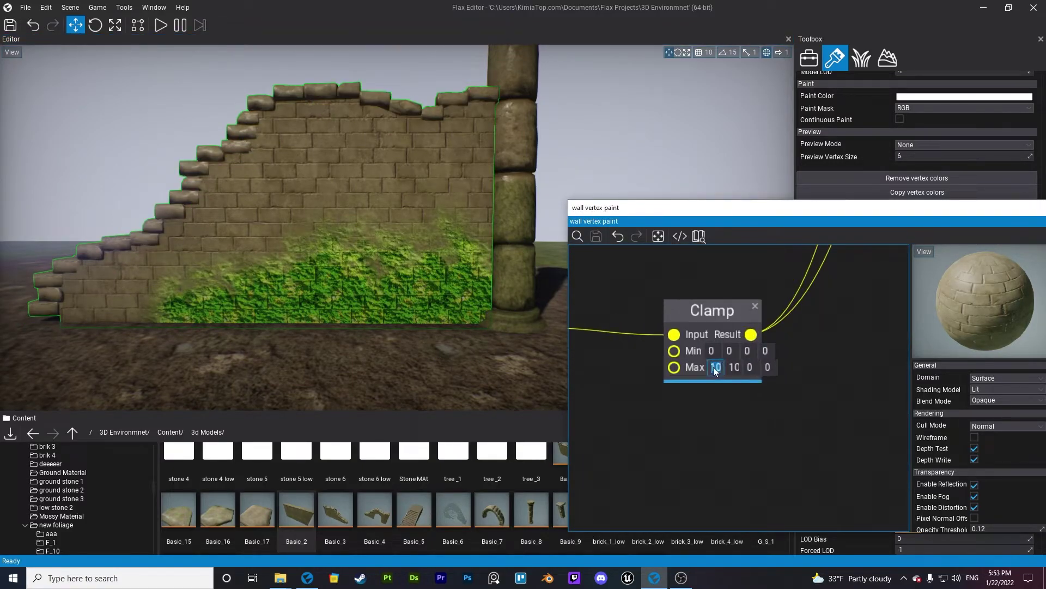
{"action": "type", "text": "1"}
{"action": "key", "text": "Return"}
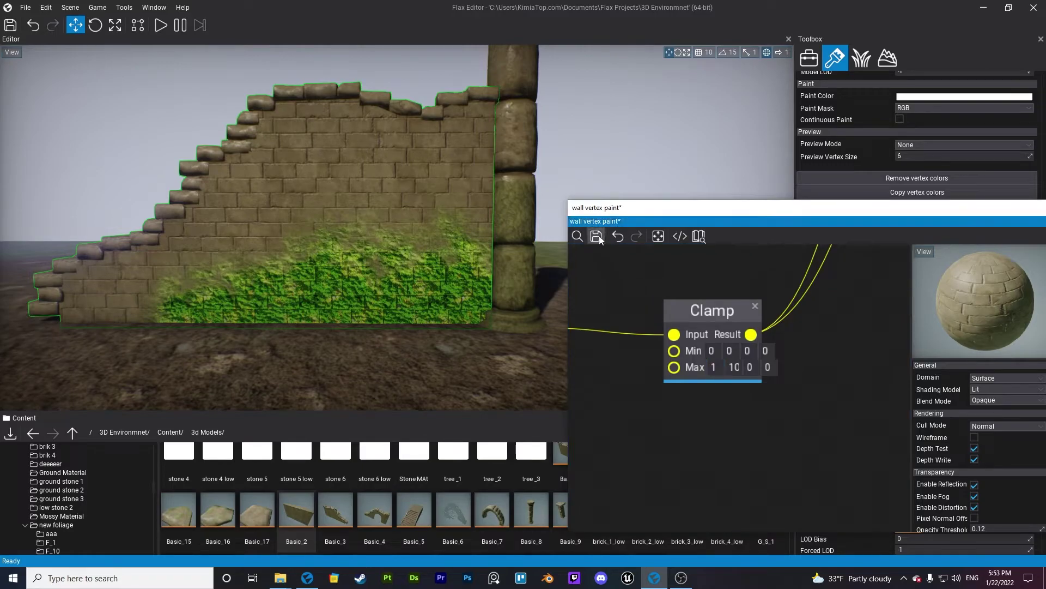
{"action": "left_click", "coordinate": [596, 237]}
Set the Clamp node's first Max value to 0.5 and the second to 1, and save the material
{"action": "left_click", "coordinate": [714, 369]}
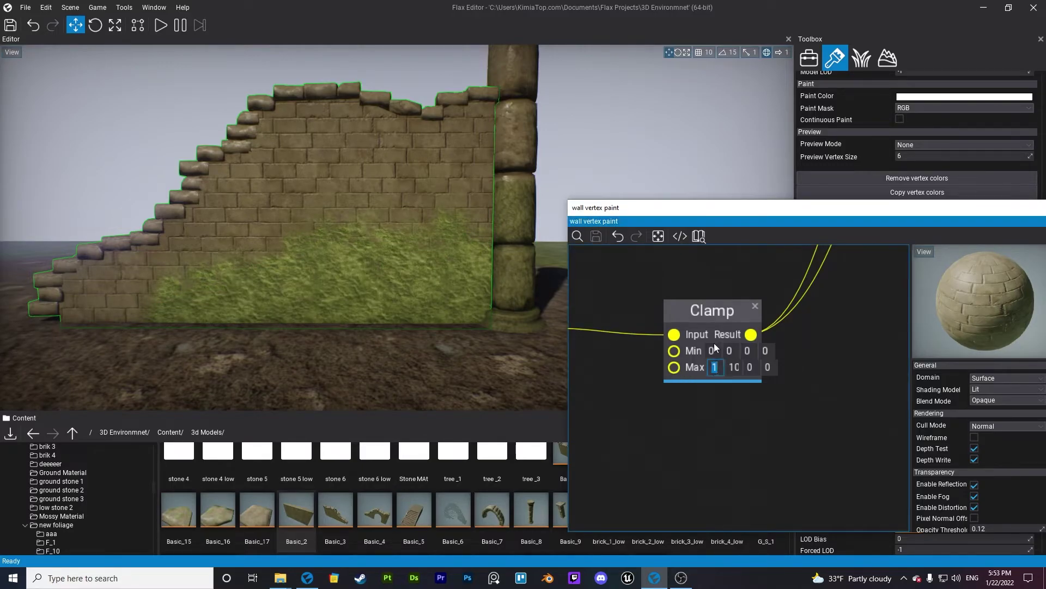
{"action": "type", "text": "0.5"}
{"action": "key", "text": "Return"}
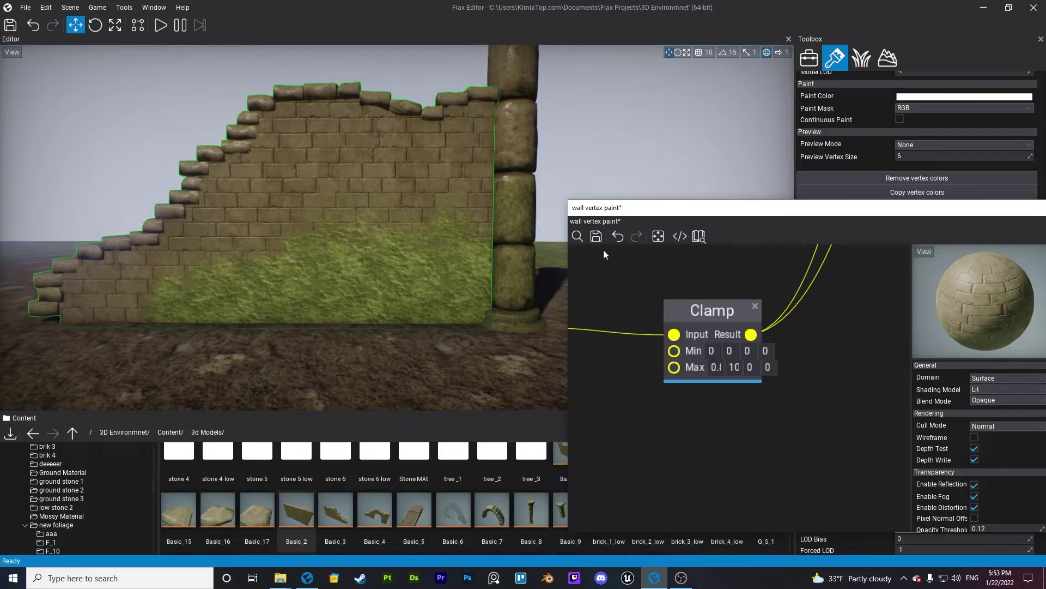
{"action": "left_click", "coordinate": [736, 364]}
{"action": "type", "text": "1"}
{"action": "key", "text": "Return"}
{"action": "left_click", "coordinate": [597, 236]}
Move the material window aside, remove the wall's vertex colors, and repaint moss along its base
{"action": "left_click_drag", "start_coordinate": [670, 211], "coordinate": [605, 280]}
{"action": "left_click", "coordinate": [875, 176]}
{"action": "mouse_move", "coordinate": [454, 312]}
{"action": "left_mouse_down"}
{"action": "mouse_move", "coordinate": [477, 286]}
{"action": "mouse_move", "coordinate": [467, 229]}
{"action": "mouse_move", "coordinate": [385, 318]}
{"action": "mouse_move", "coordinate": [362, 305]}
{"action": "mouse_move", "coordinate": [191, 319]}
{"action": "left_mouse_up"}
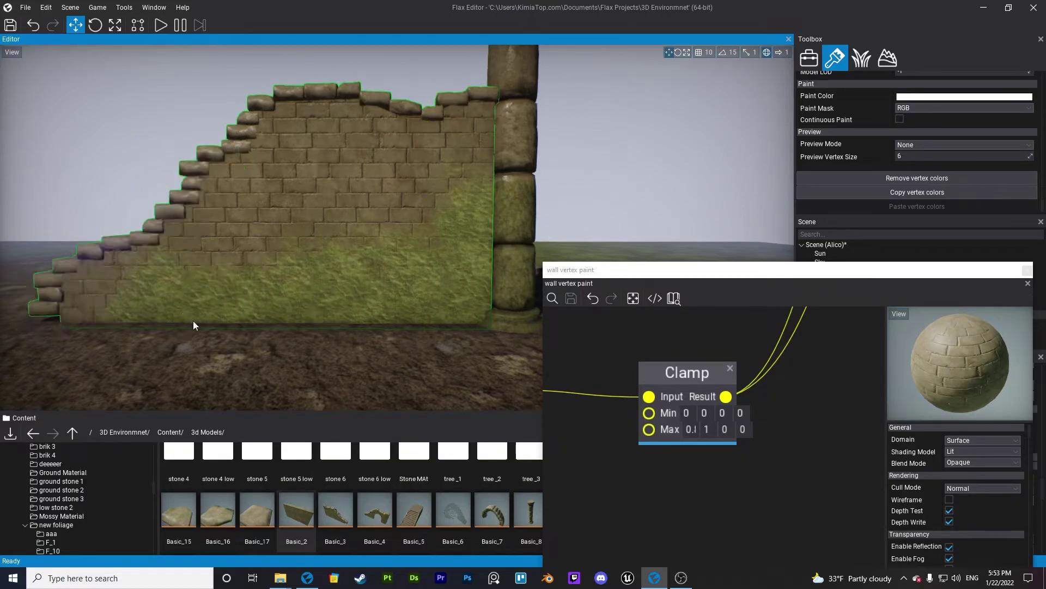
Set the Float feeding the Power node to 5 and save the material
{"action": "right_click_drag", "start_coordinate": [587, 435], "coordinate": [823, 389]}
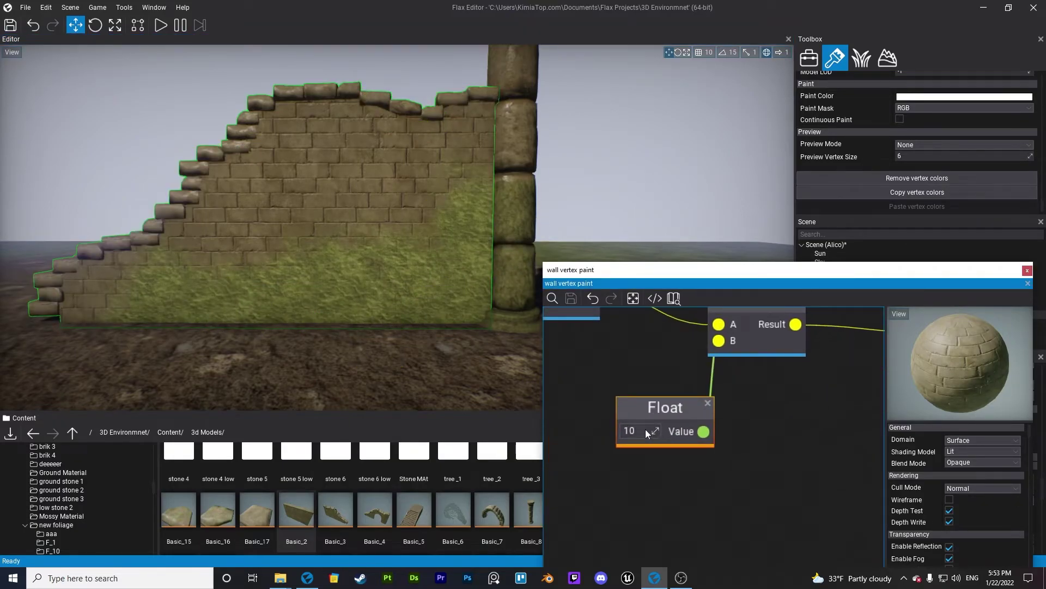
{"action": "key", "text": "Return"}
{"action": "left_click", "coordinate": [581, 343]}
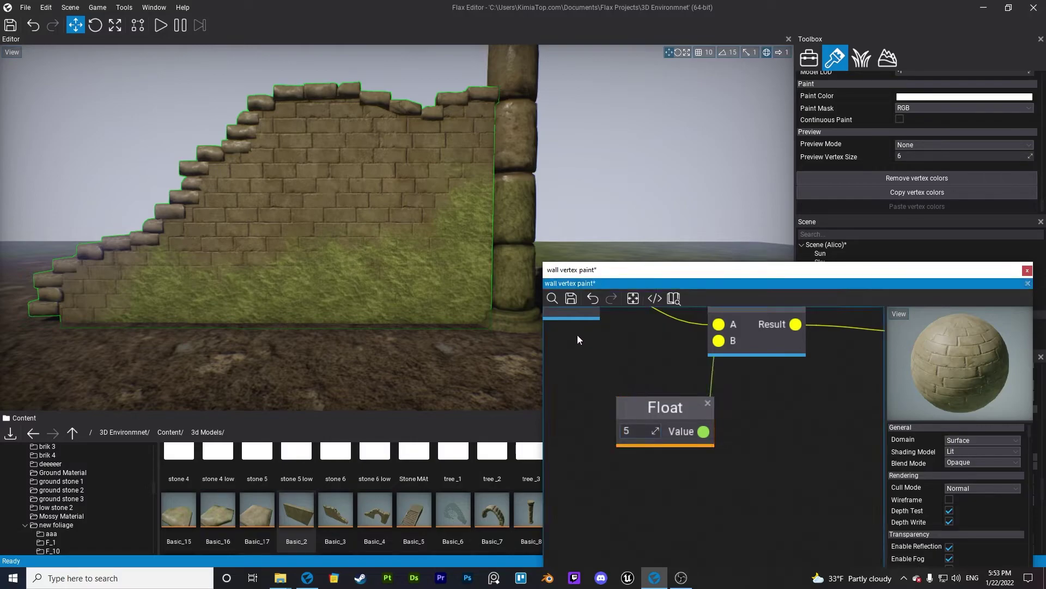
{"action": "left_click", "coordinate": [570, 299]}
Set the Power node's Float to 100, save, and paint moss at the low stepped end of the wall
{"action": "left_click", "coordinate": [642, 432]}
{"action": "left_click", "coordinate": [572, 298]}
{"action": "left_click", "coordinate": [364, 247]}
{"action": "right_click_drag", "start_coordinate": [404, 315], "coordinate": [447, 316]}
{"action": "key", "text": "a"}
{"action": "left_click", "coordinate": [247, 326]}
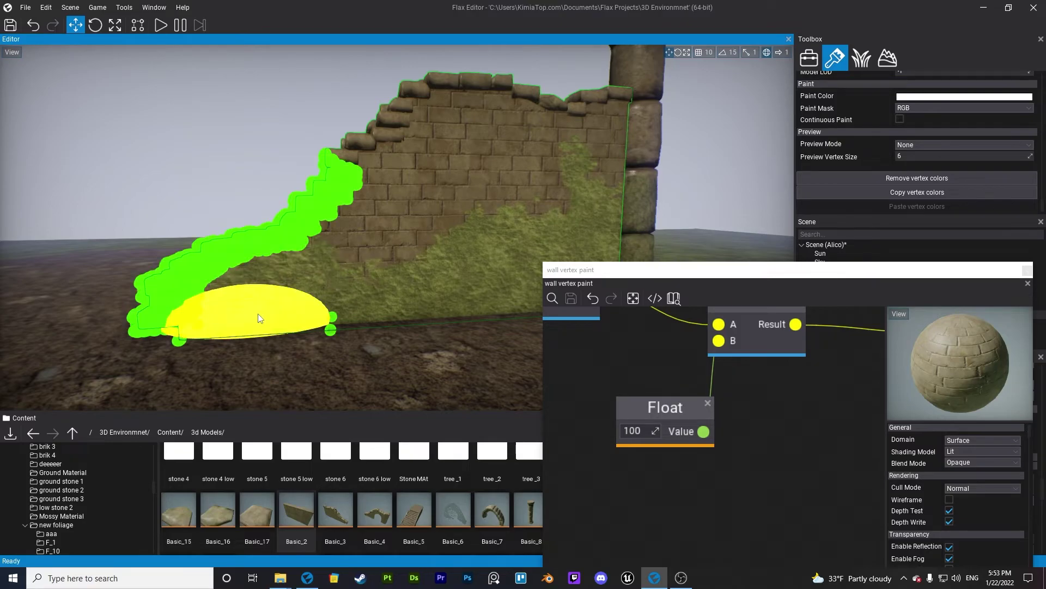
Set the Float feeding the Power node to 20 and save the material
{"action": "left_click", "coordinate": [644, 431]}
{"action": "type", "text": "20"}
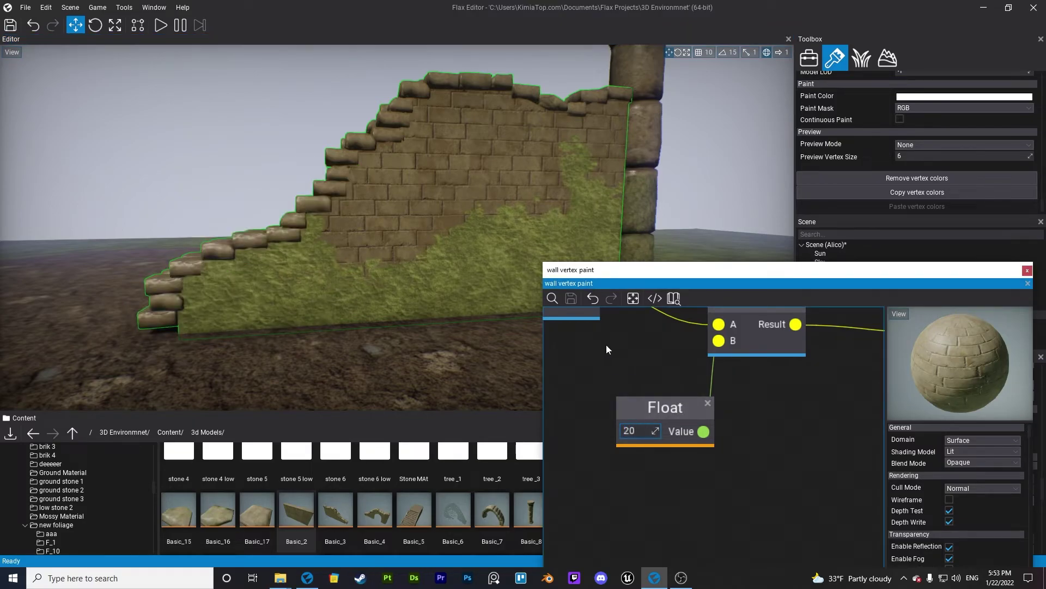
{"action": "left_click", "coordinate": [571, 299]}
{"action": "mouse_move", "coordinate": [473, 300]}
{"action": "right_mouse_down"}
{"action": "mouse_move", "coordinate": [436, 305]}
{"action": "mouse_move", "coordinate": [474, 313]}
{"action": "right_mouse_up"}
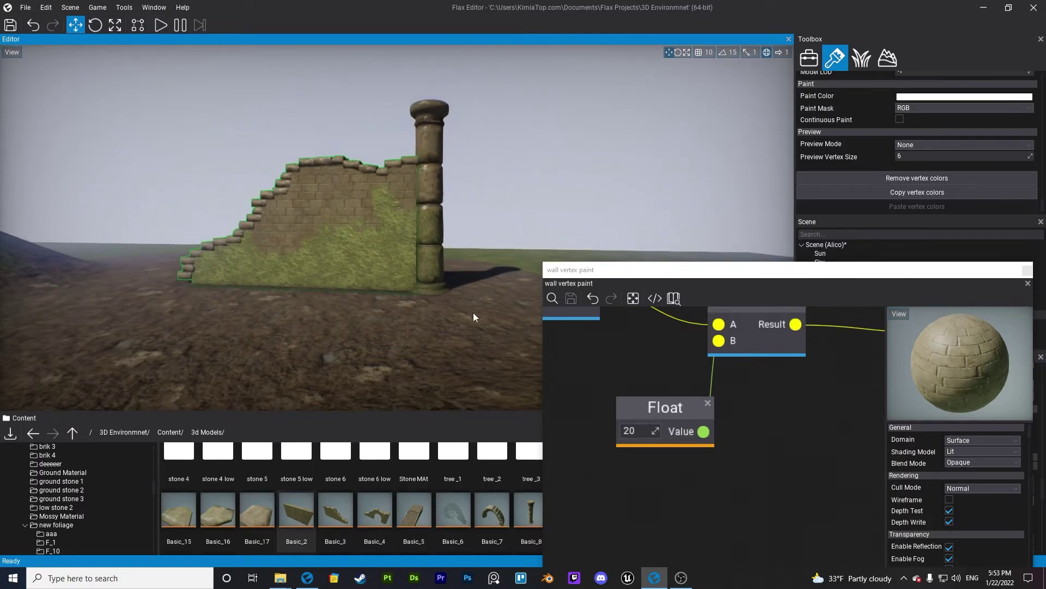
Close the floating wall vertex paint material window and return to a close view of the wall
{"action": "left_click_drag", "start_coordinate": [578, 276], "coordinate": [440, 248]}
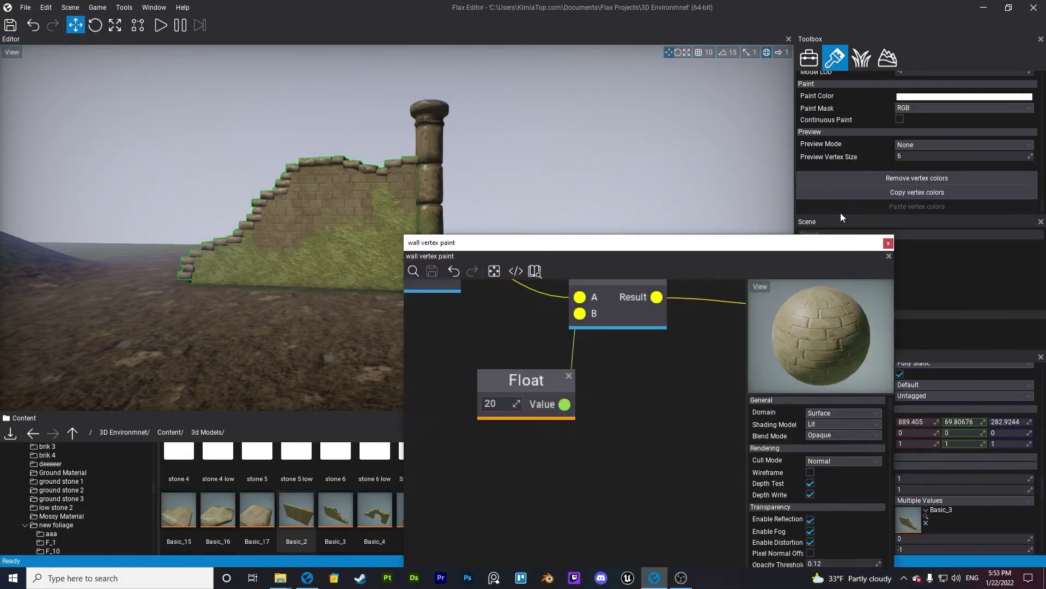
{"action": "left_click", "coordinate": [889, 241]}
{"action": "key", "text": "w"}
{"action": "mouse_move", "coordinate": [594, 169]}
{"action": "right_mouse_down"}
{"action": "mouse_move", "coordinate": [548, 165]}
{"action": "mouse_move", "coordinate": [567, 173]}
{"action": "right_mouse_up"}
{"action": "key", "text": "s"}
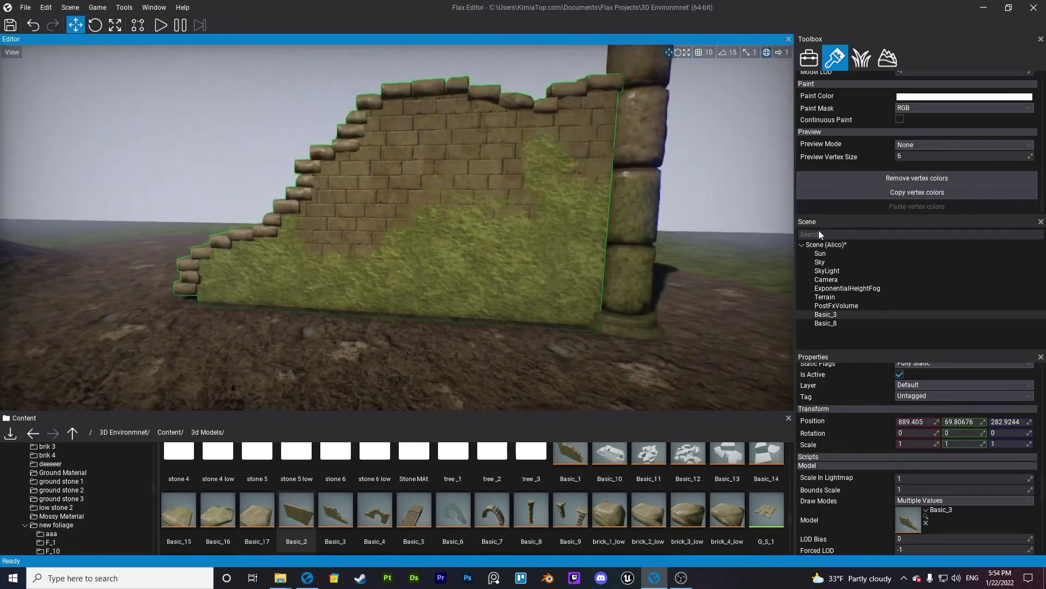
Remove all vertex colors from the wall and paint fresh moss along its base from the pillar to the stepped end
{"action": "left_click", "coordinate": [901, 179]}
{"action": "left_click_drag", "start_coordinate": [585, 294], "coordinate": [331, 316]}
{"action": "left_click_drag", "start_coordinate": [269, 302], "coordinate": [221, 301]}
{"action": "right_click_drag", "start_coordinate": [221, 301], "coordinate": [221, 301]}
{"action": "right_click_drag", "start_coordinate": [420, 299], "coordinate": [420, 299]}
{"action": "key", "text": "s"}
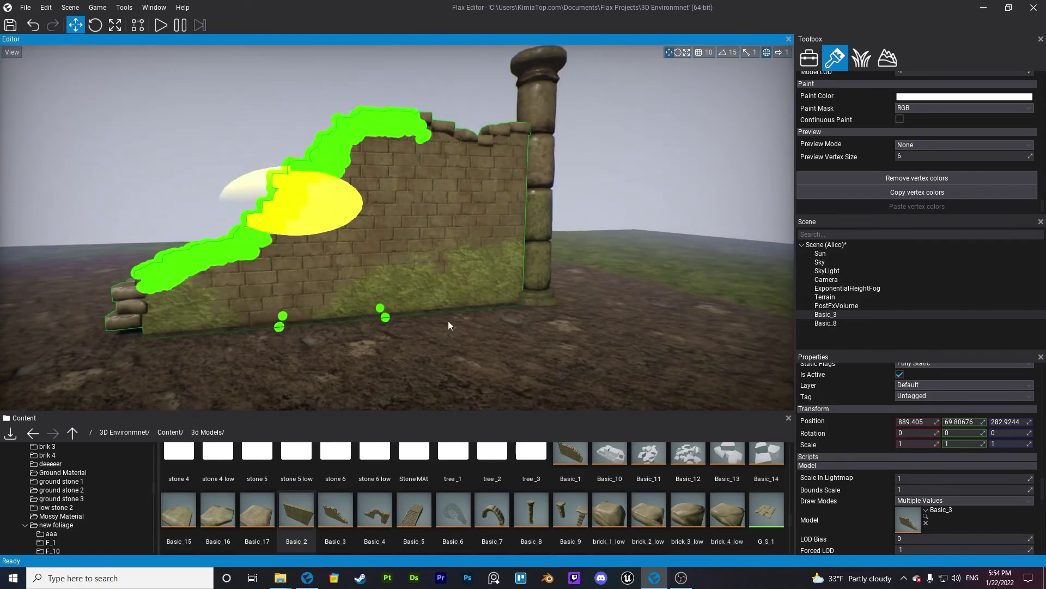
Leave vertex painting for the object-spawning toolbox and deselect the wall
{"action": "left_click", "coordinate": [809, 59]}
{"action": "left_click", "coordinate": [675, 133]}
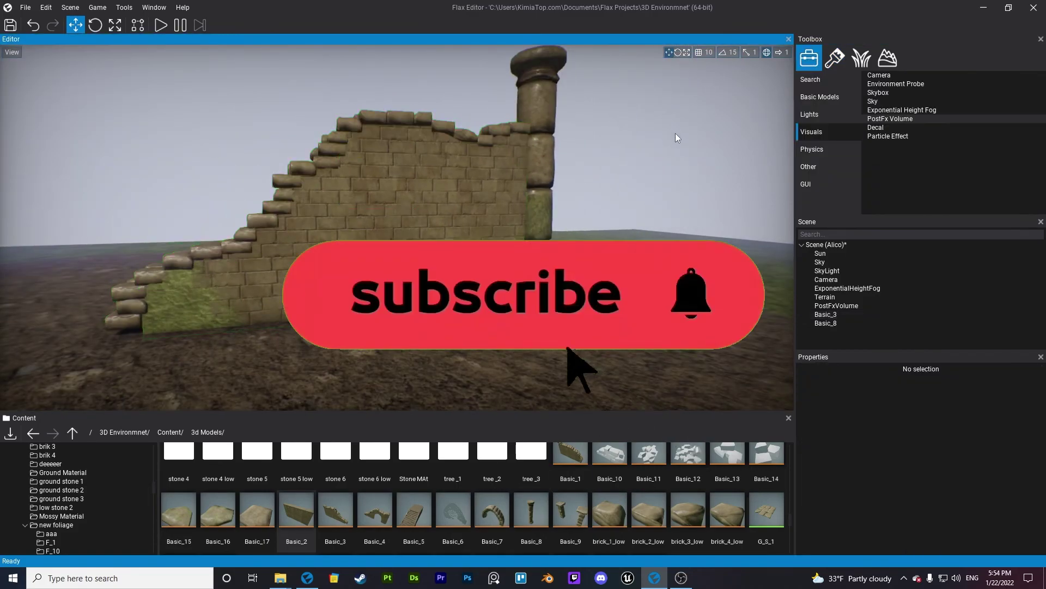